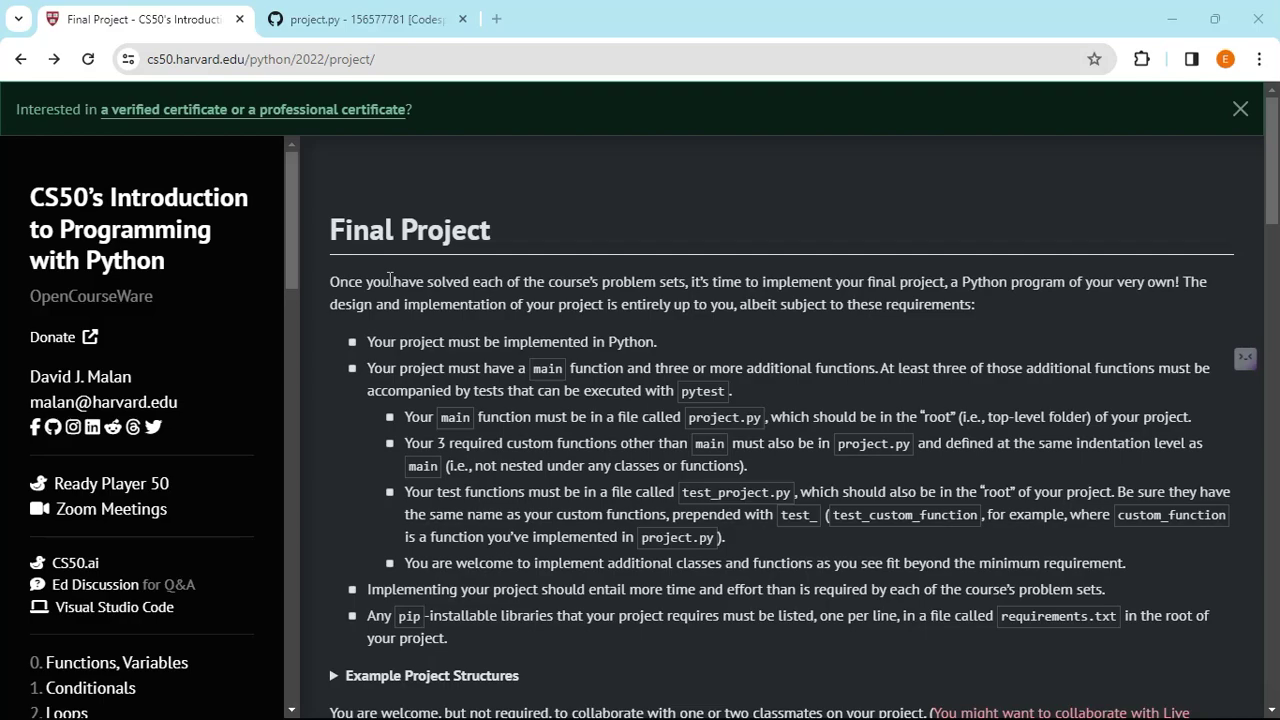
Read through the Final Project requirements, then switch to the Codespaces tab showing project.py.
{"action": "scroll", "coordinate": [390, 280], "scroll_direction": "down", "scroll_amount": 1}
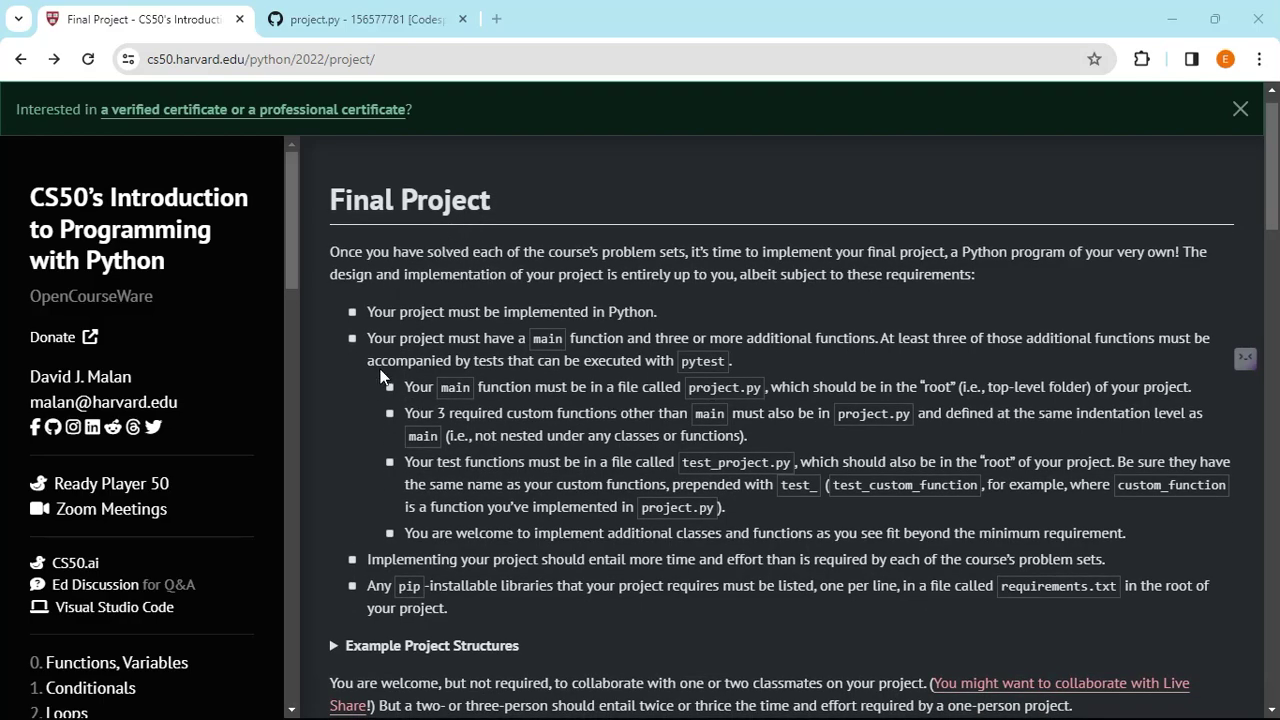
{"action": "scroll", "coordinate": [439, 434], "scroll_direction": "down", "scroll_amount": 2}
{"action": "scroll", "coordinate": [439, 438], "scroll_direction": "up", "scroll_amount": 2}
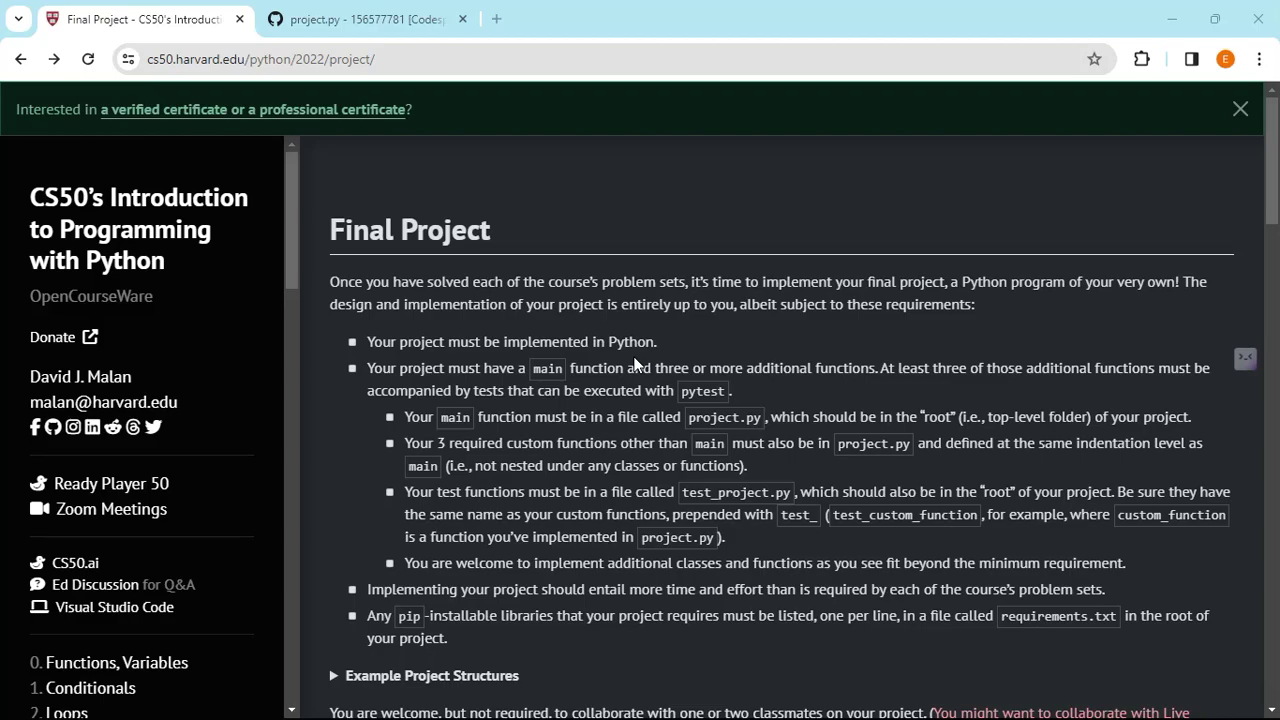
{"action": "scroll", "coordinate": [634, 364], "scroll_direction": "down", "scroll_amount": 1}
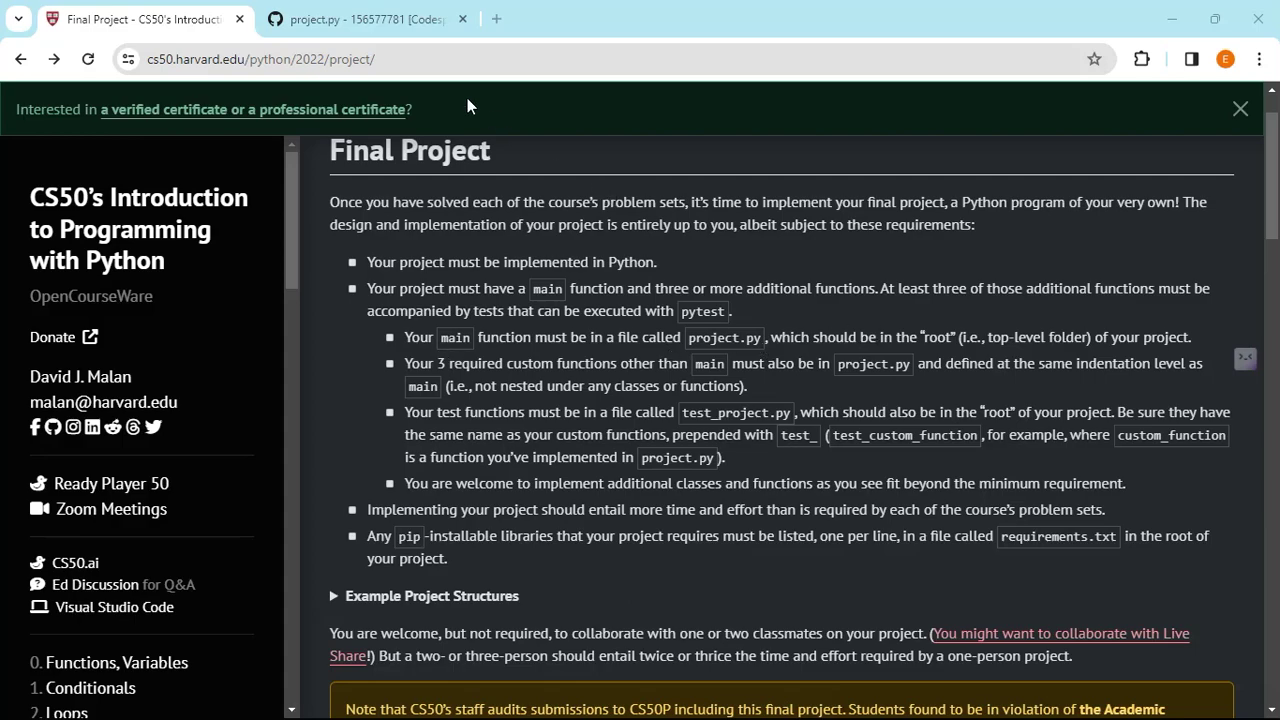
{"action": "left_click", "coordinate": [360, 16]}
Review the main function and the questions function definition on line 36.
{"action": "scroll", "coordinate": [245, 293], "scroll_direction": "up", "scroll_amount": 15}
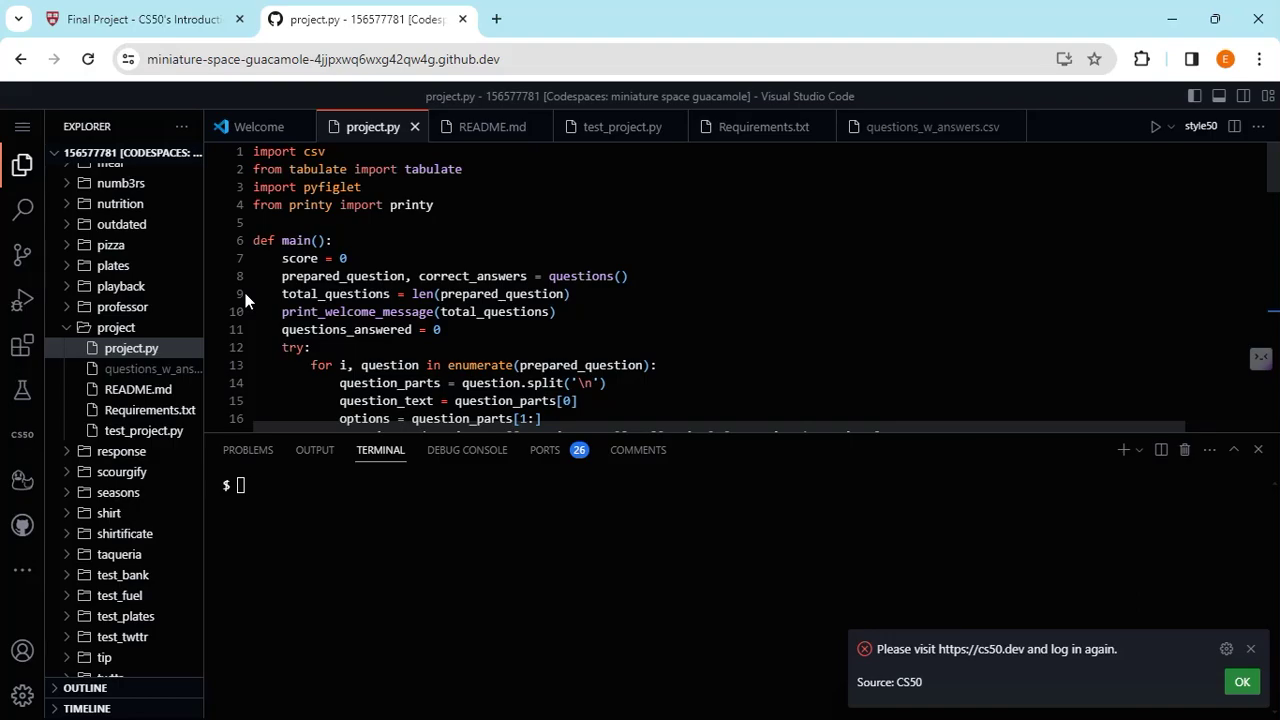
{"action": "double_click", "coordinate": [268, 241]}
{"action": "left_click", "coordinate": [345, 258]}
{"action": "scroll", "coordinate": [350, 266], "scroll_direction": "down", "scroll_amount": 1}
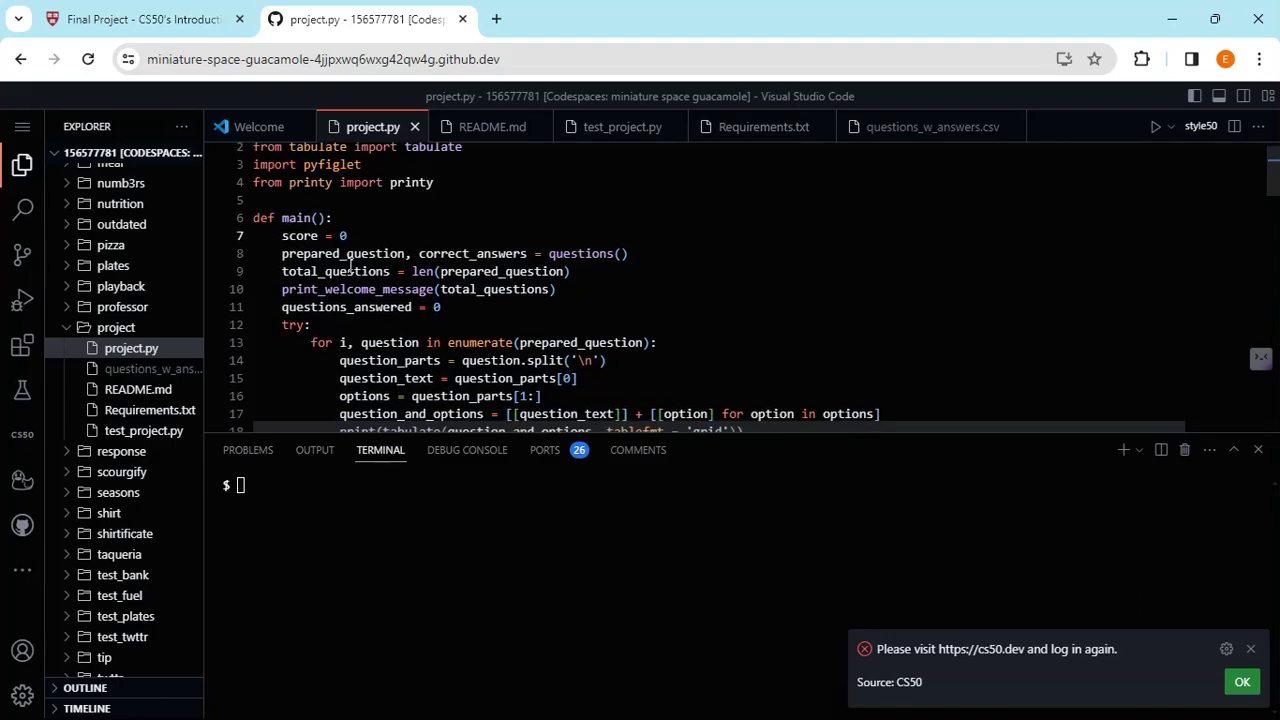
{"action": "scroll", "coordinate": [340, 252], "scroll_direction": "down", "scroll_amount": 5}
{"action": "scroll", "coordinate": [338, 250], "scroll_direction": "down", "scroll_amount": 5}
{"action": "left_click", "coordinate": [283, 281]}
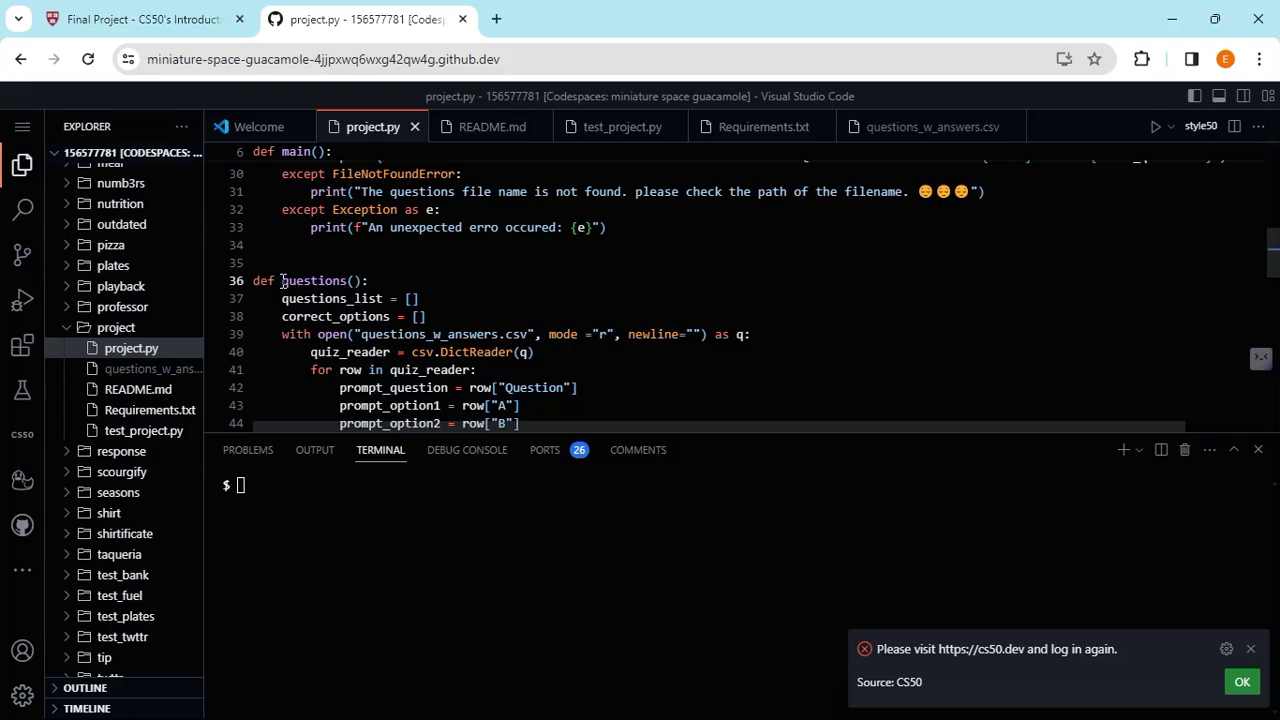
Review the helpers choose_answer, update_score, exit_score and print_welcome_message.
{"action": "scroll", "coordinate": [288, 270], "scroll_direction": "down", "scroll_amount": 7}
{"action": "left_click", "coordinate": [293, 259]}
{"action": "left_click", "coordinate": [320, 331]}
{"action": "scroll", "coordinate": [318, 328], "scroll_direction": "down", "scroll_amount": 2}
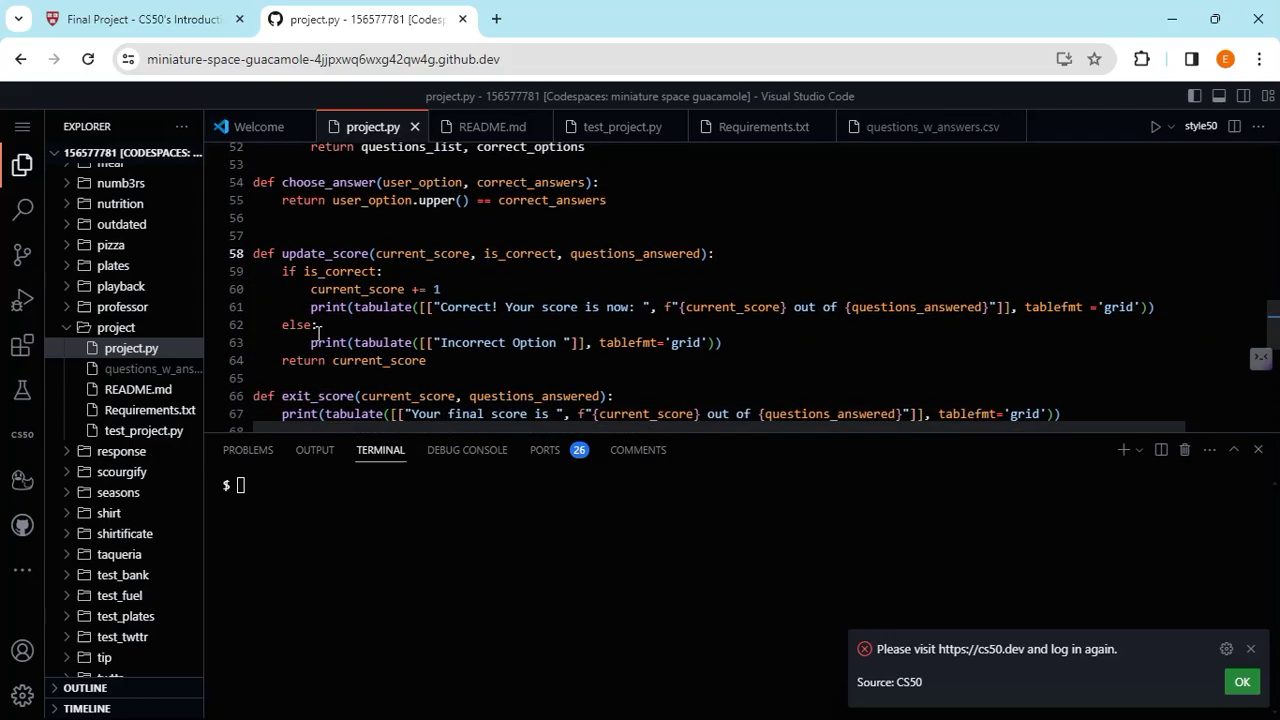
{"action": "scroll", "coordinate": [318, 331], "scroll_direction": "down", "scroll_amount": 2}
{"action": "left_click", "coordinate": [318, 331]}
{"action": "scroll", "coordinate": [318, 331], "scroll_direction": "down", "scroll_amount": 2}
{"action": "left_click", "coordinate": [298, 331]}
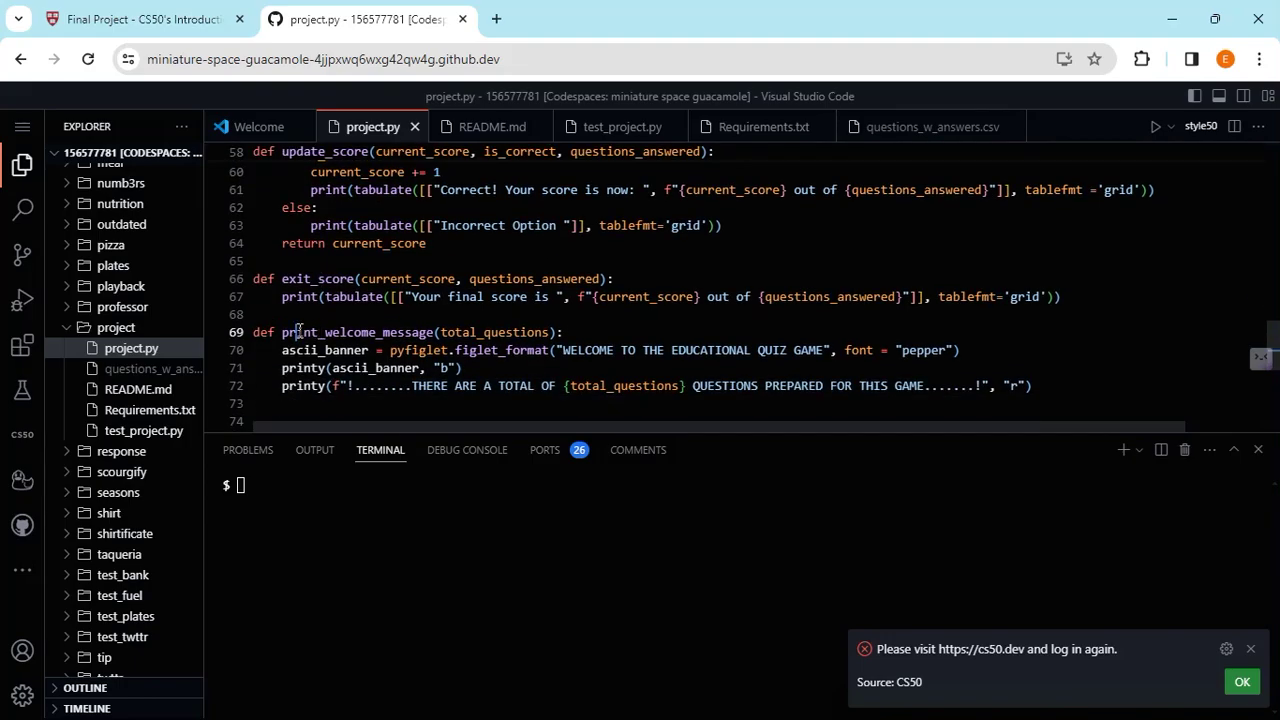
{"action": "scroll", "coordinate": [298, 331], "scroll_direction": "down", "scroll_amount": 2}
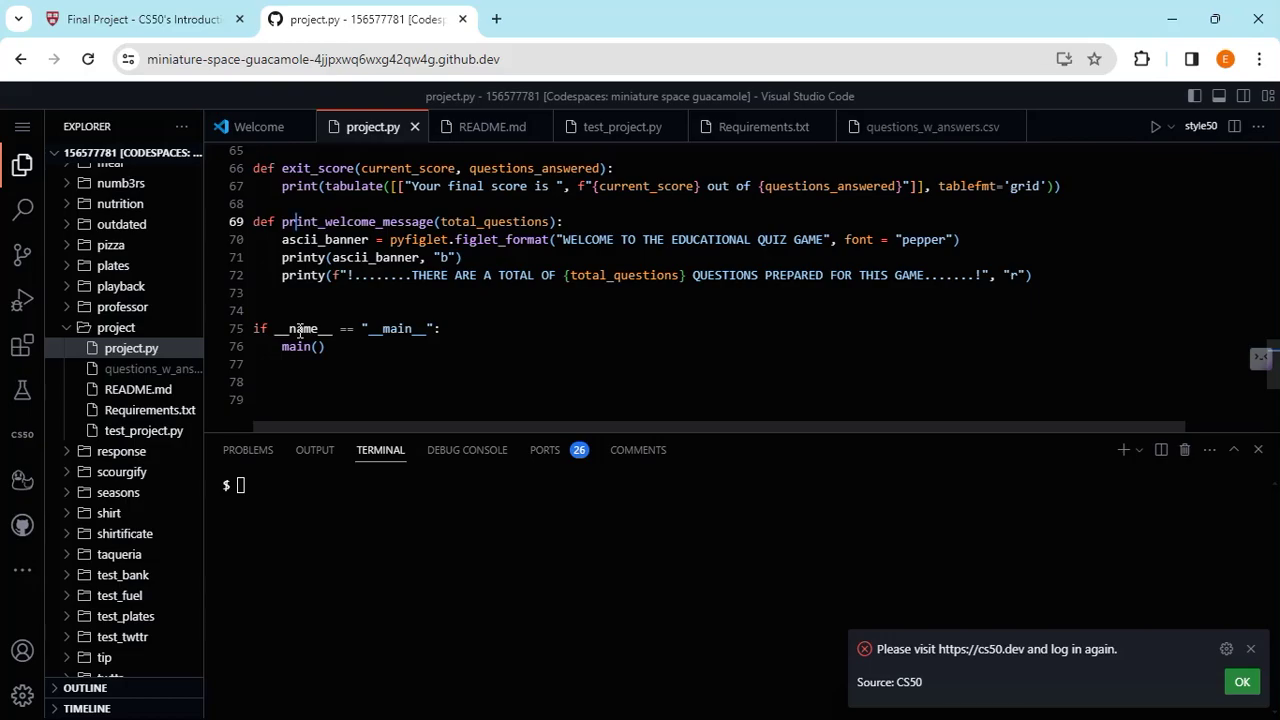
Revisit def main(), then return to the Final Project requirements page.
{"action": "scroll", "coordinate": [308, 223], "scroll_direction": "up", "scroll_amount": 10}
{"action": "scroll", "coordinate": [309, 224], "scroll_direction": "up", "scroll_amount": 12}
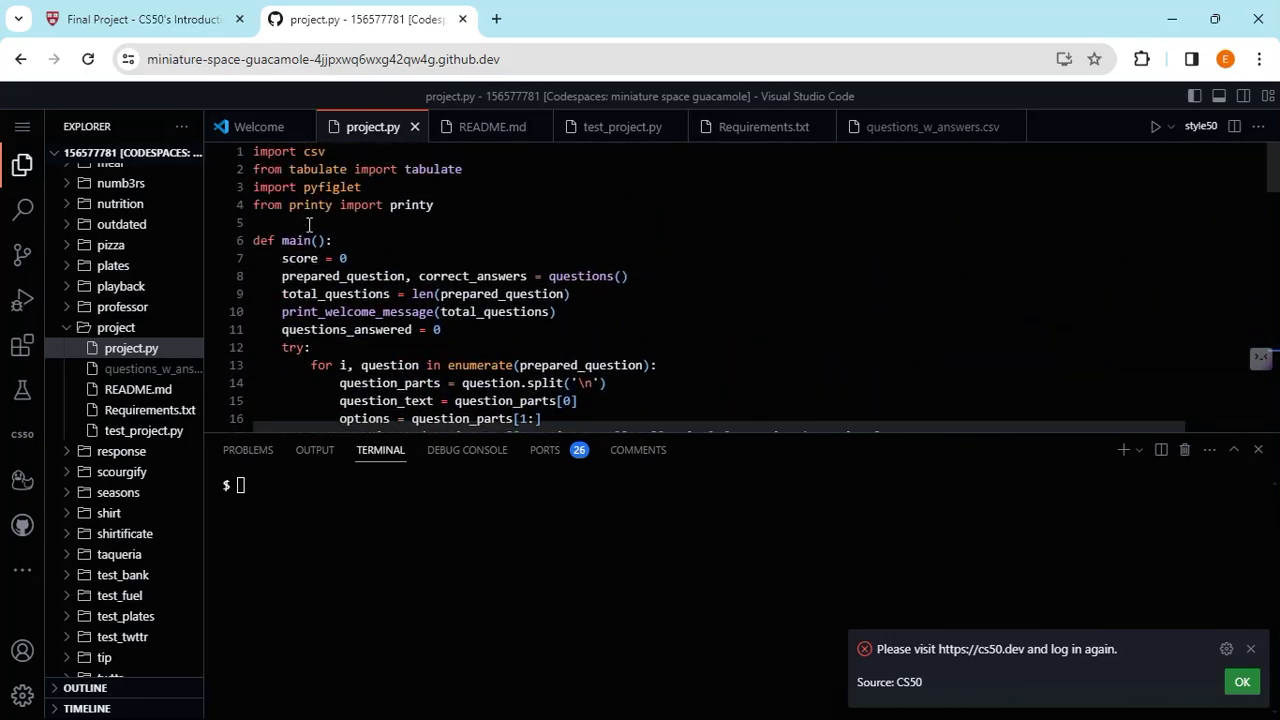
{"action": "scroll", "coordinate": [300, 240], "scroll_direction": "down", "scroll_amount": 1}
{"action": "left_click", "coordinate": [275, 205]}
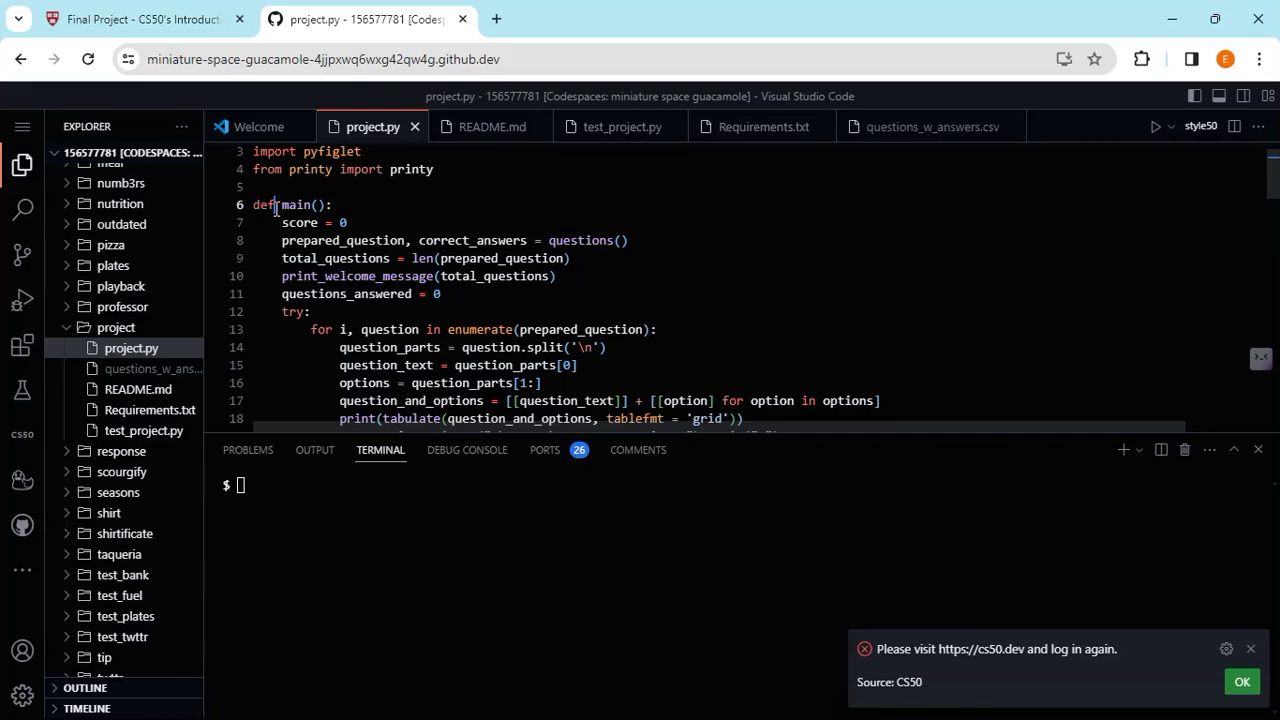
{"action": "scroll", "coordinate": [275, 205], "scroll_direction": "down", "scroll_amount": 9}
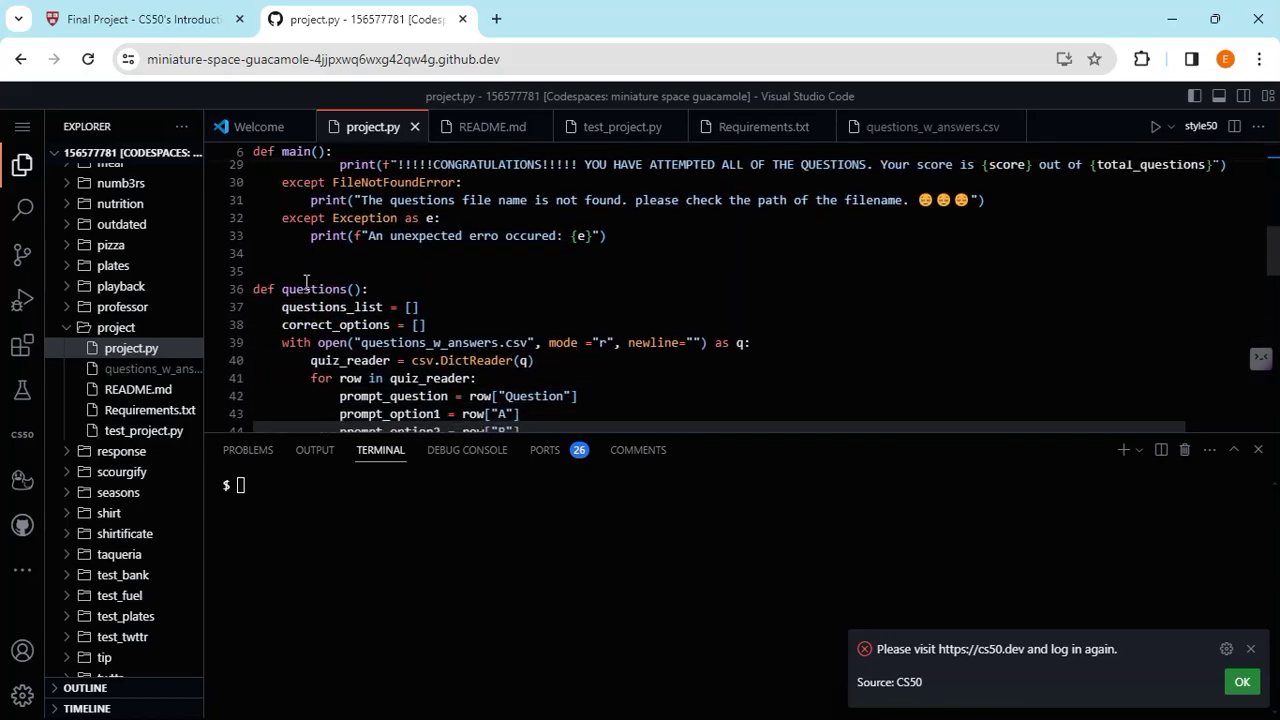
{"action": "scroll", "coordinate": [305, 280], "scroll_direction": "down", "scroll_amount": 5}
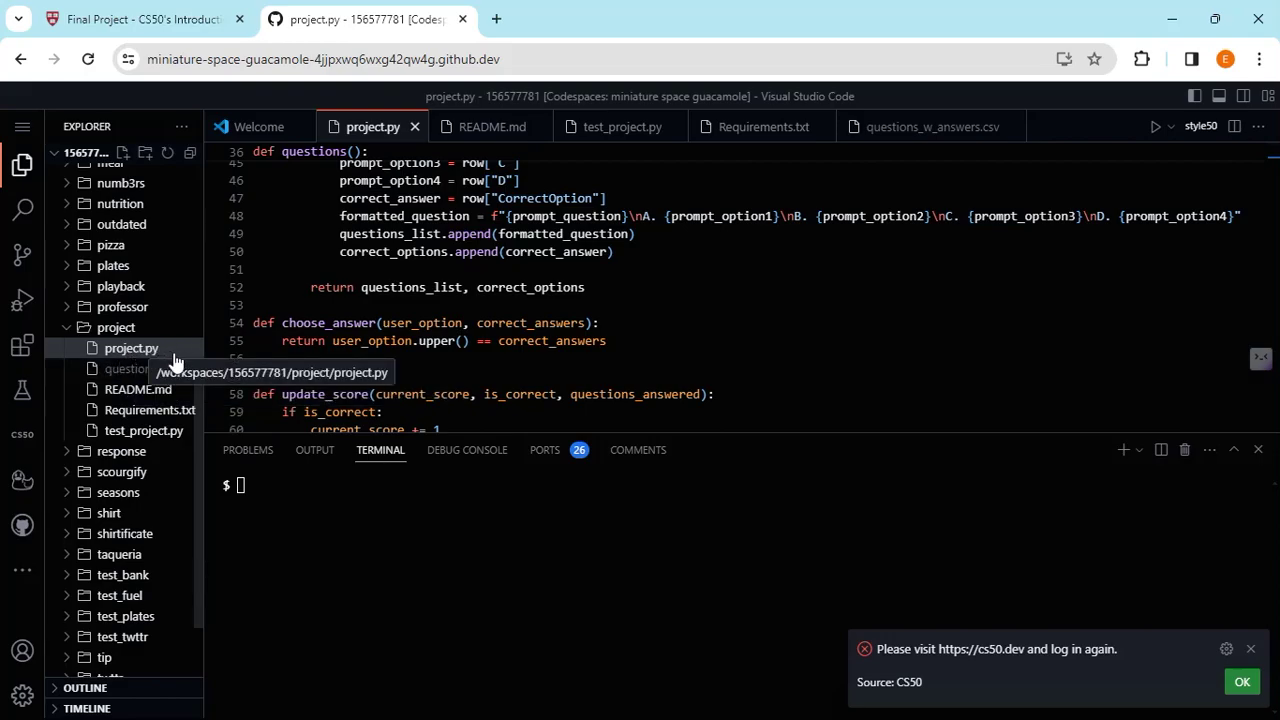
{"action": "left_click", "coordinate": [140, 19]}
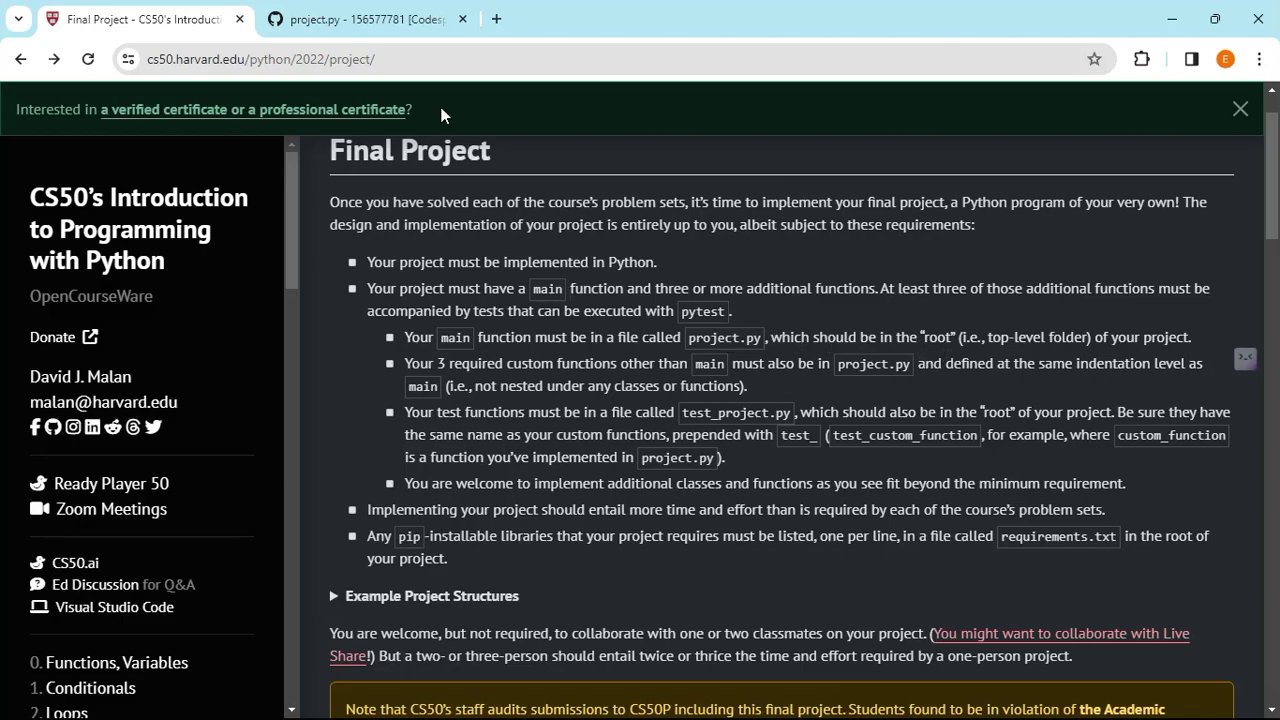
{"action": "left_click", "coordinate": [335, 10]}
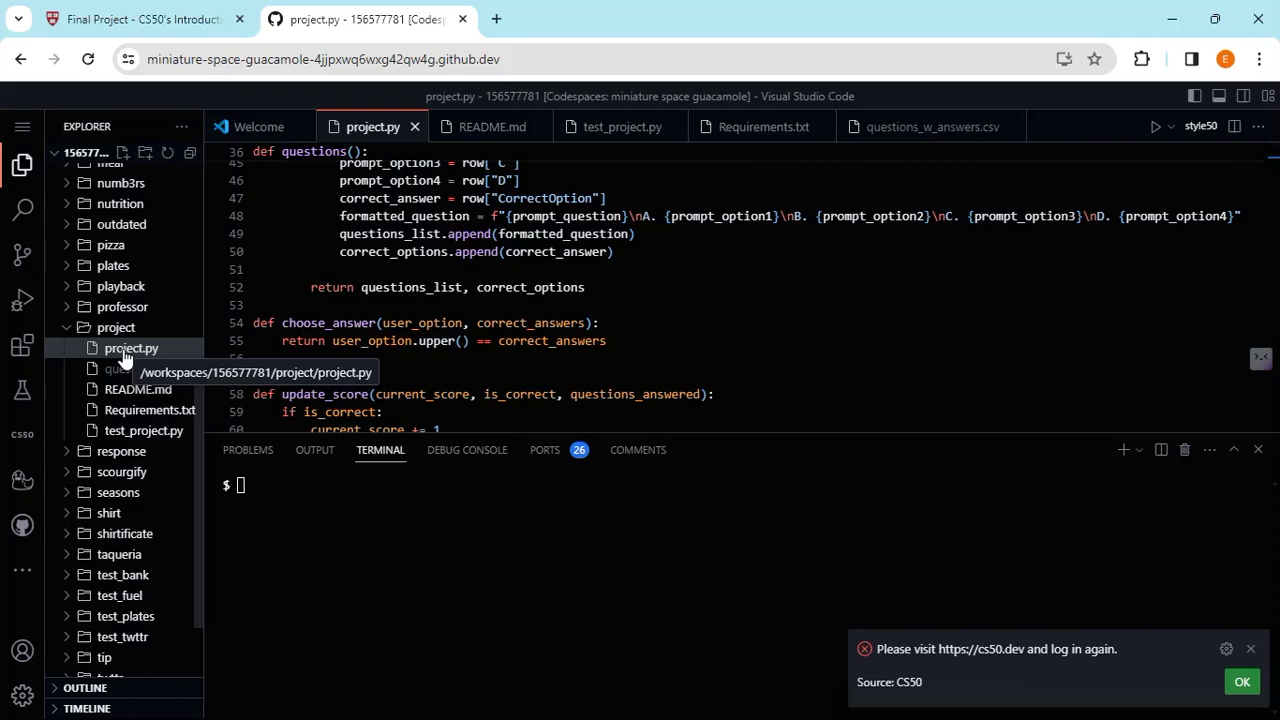
{"action": "left_click", "coordinate": [155, 10]}
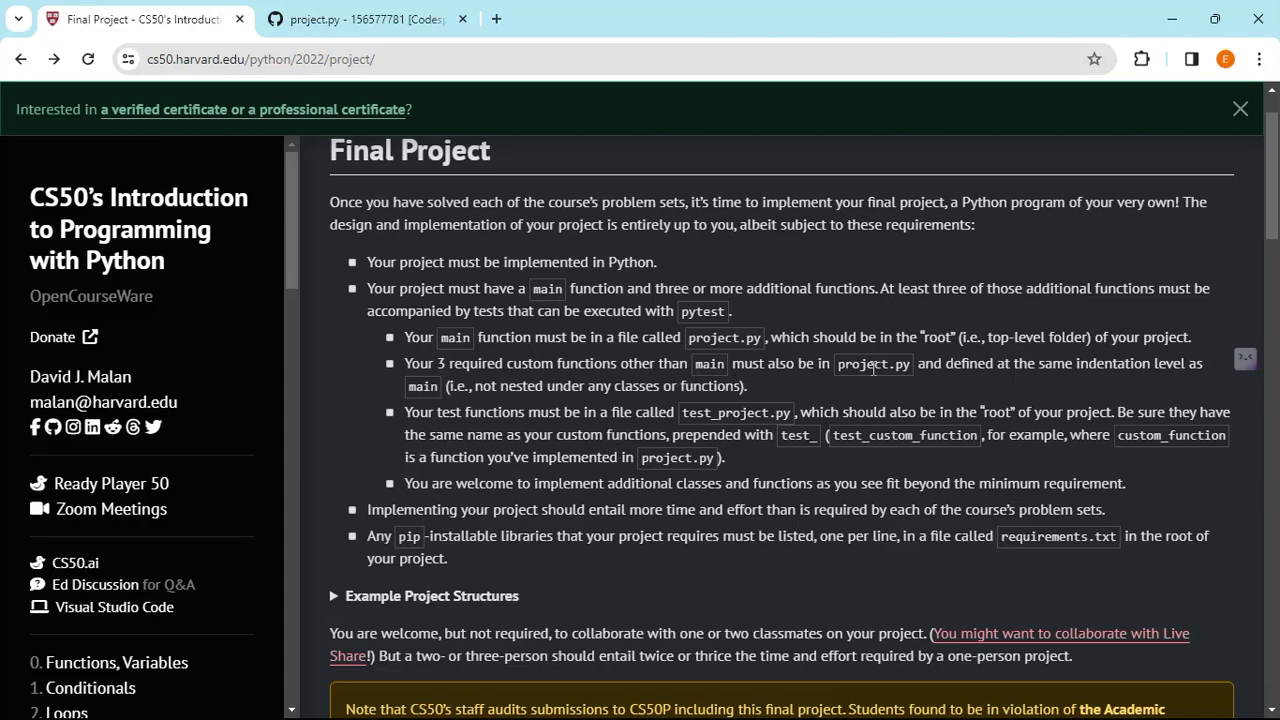
{"action": "left_click", "coordinate": [330, 12]}
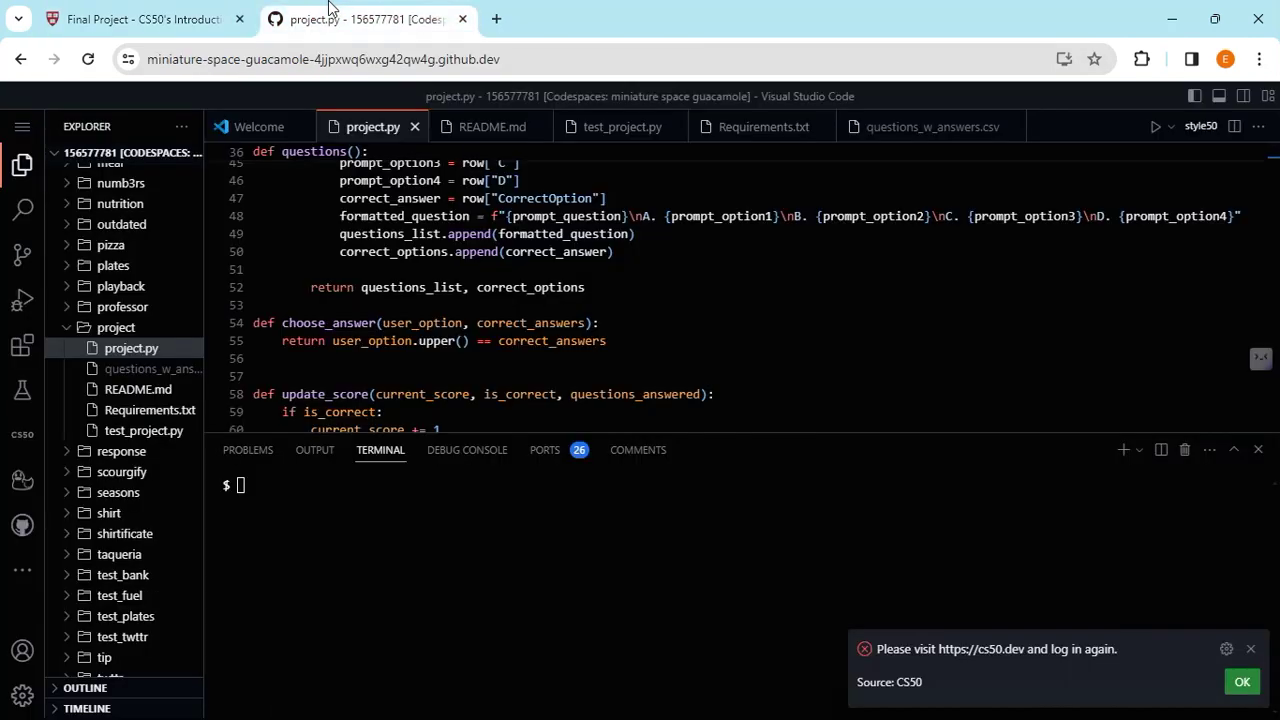
{"action": "scroll", "coordinate": [443, 296], "scroll_direction": "up", "scroll_amount": 8}
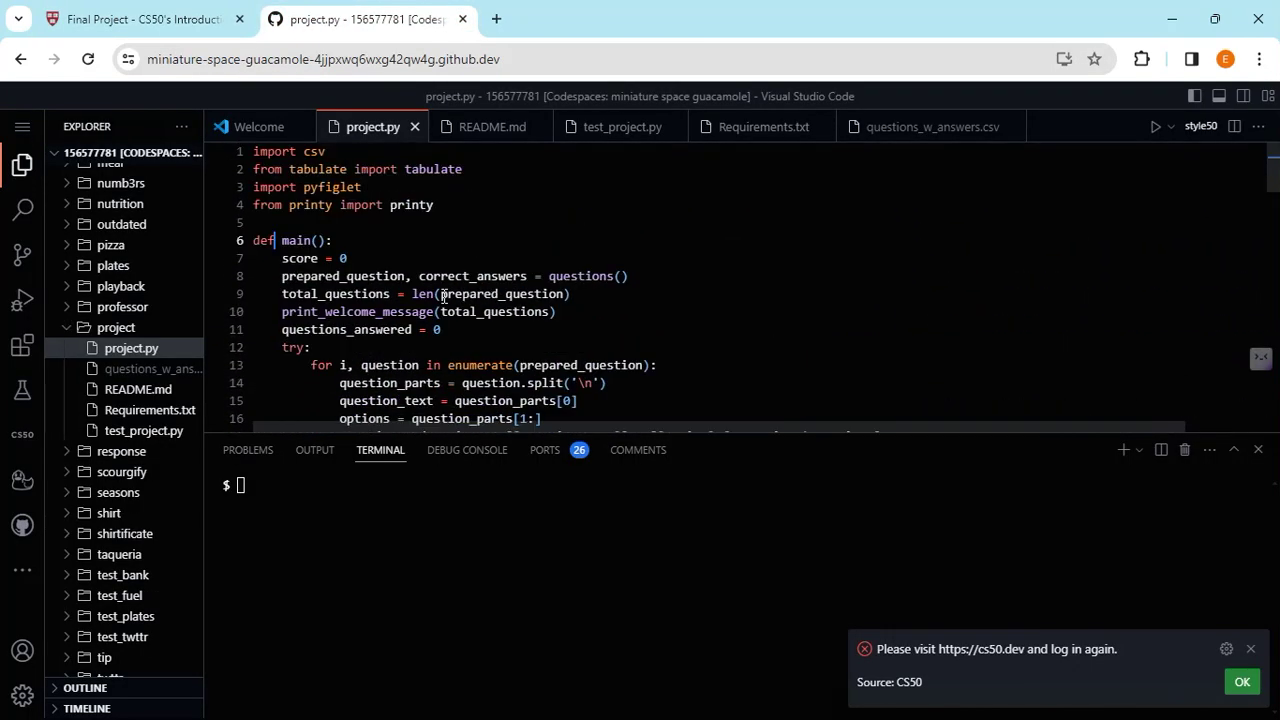
{"action": "scroll", "coordinate": [443, 296], "scroll_direction": "down", "scroll_amount": 5}
{"action": "scroll", "coordinate": [443, 296], "scroll_direction": "up", "scroll_amount": 2}
{"action": "scroll", "coordinate": [443, 296], "scroll_direction": "up", "scroll_amount": 5}
{"action": "scroll", "coordinate": [443, 296], "scroll_direction": "down", "scroll_amount": 20}
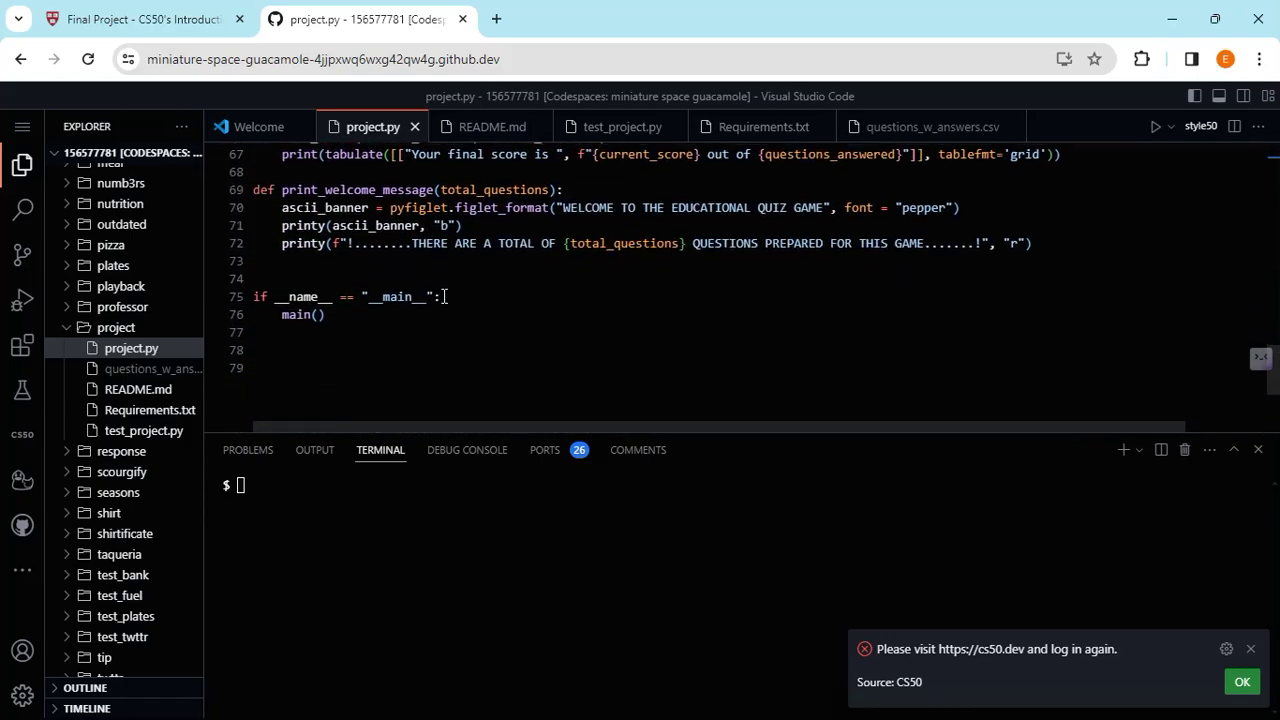
{"action": "scroll", "coordinate": [443, 296], "scroll_direction": "up", "scroll_amount": 6}
{"action": "key", "text": "ctrl+shift+Tab"}
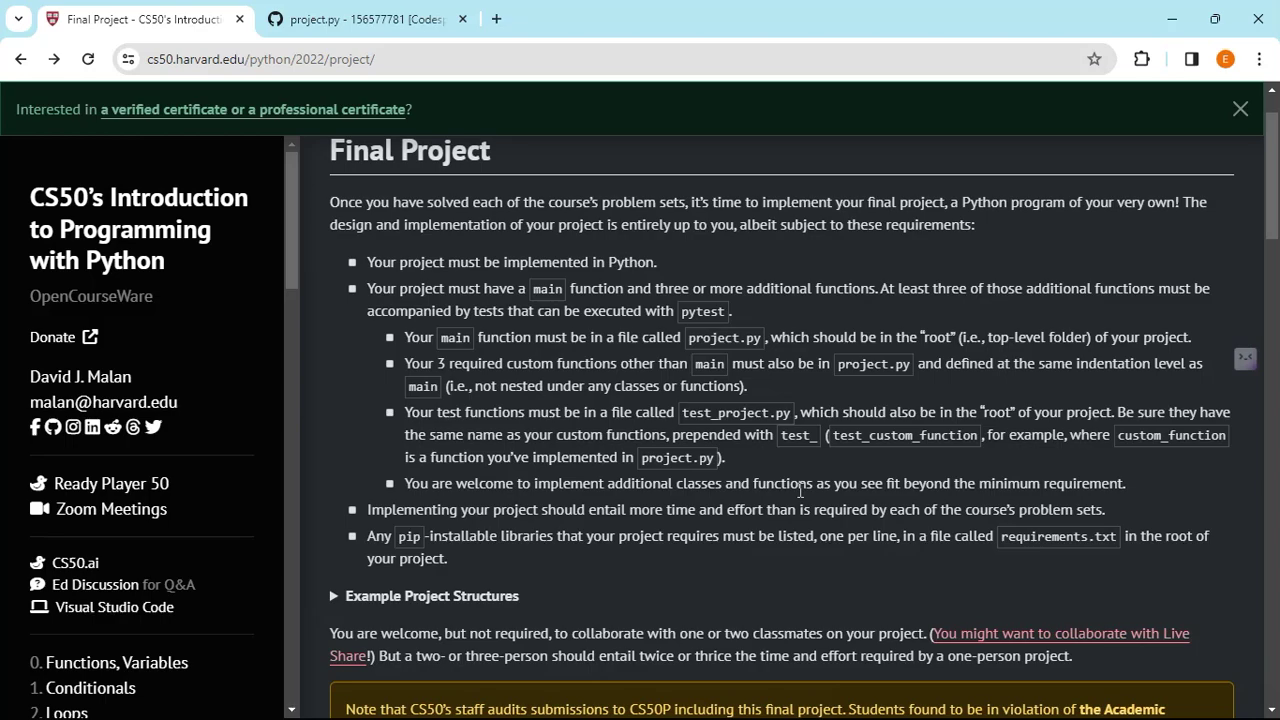
{"action": "scroll", "coordinate": [800, 490], "scroll_direction": "down", "scroll_amount": 1}
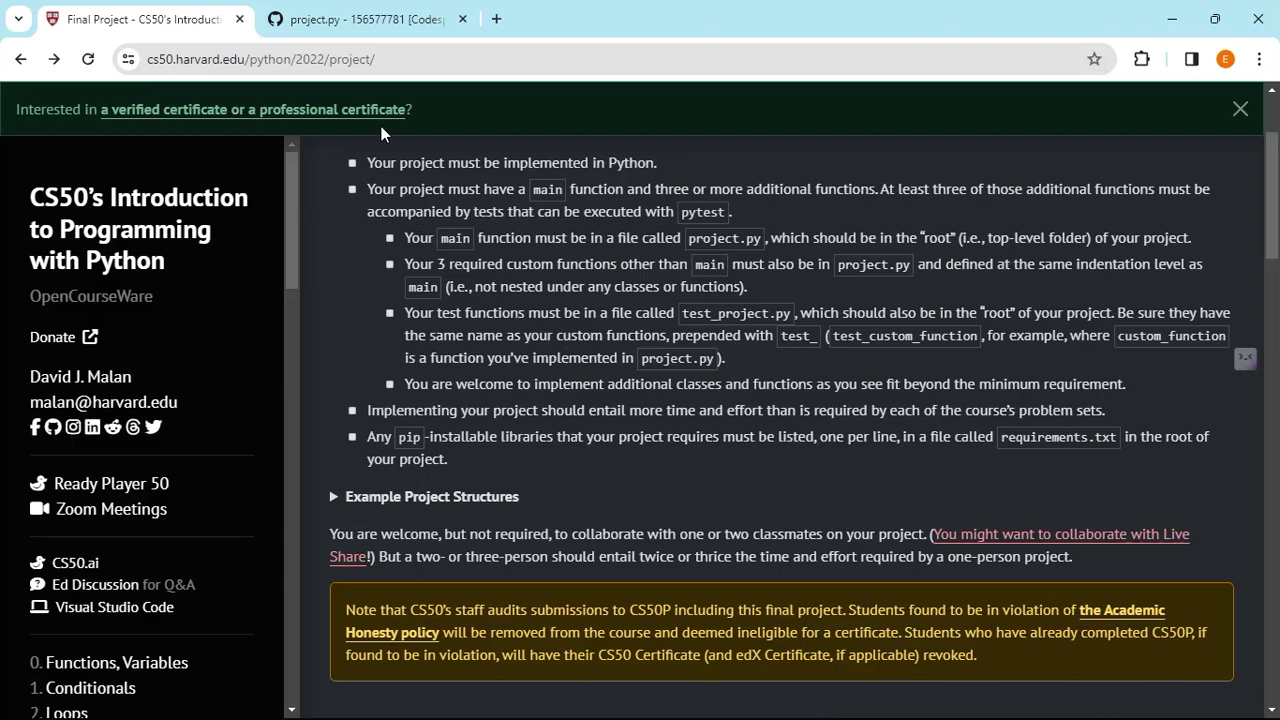
{"action": "left_click", "coordinate": [362, 19]}
{"action": "scroll", "coordinate": [357, 333], "scroll_direction": "up", "scroll_amount": 13}
{"action": "scroll", "coordinate": [357, 333], "scroll_direction": "down", "scroll_amount": 7}
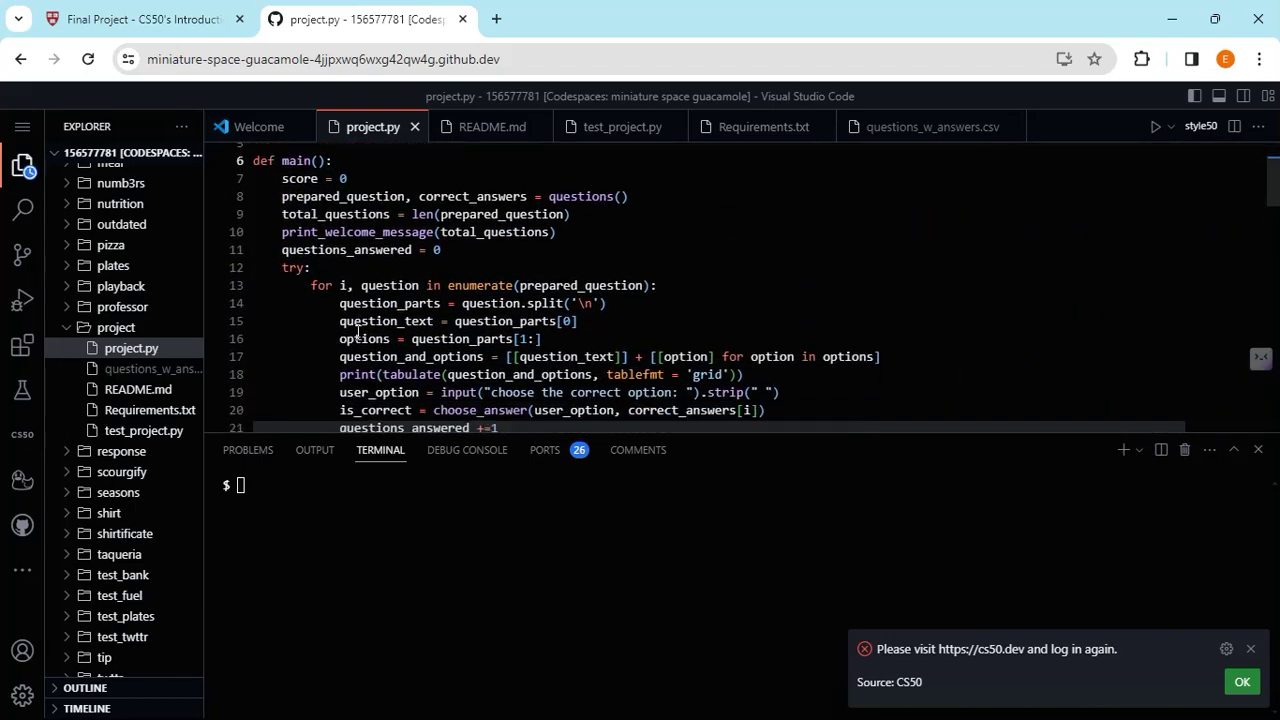
{"action": "left_click", "coordinate": [252, 388]}
{"action": "scroll", "coordinate": [255, 385], "scroll_direction": "down", "scroll_amount": 3}
{"action": "scroll", "coordinate": [255, 382], "scroll_direction": "down", "scroll_amount": 2}
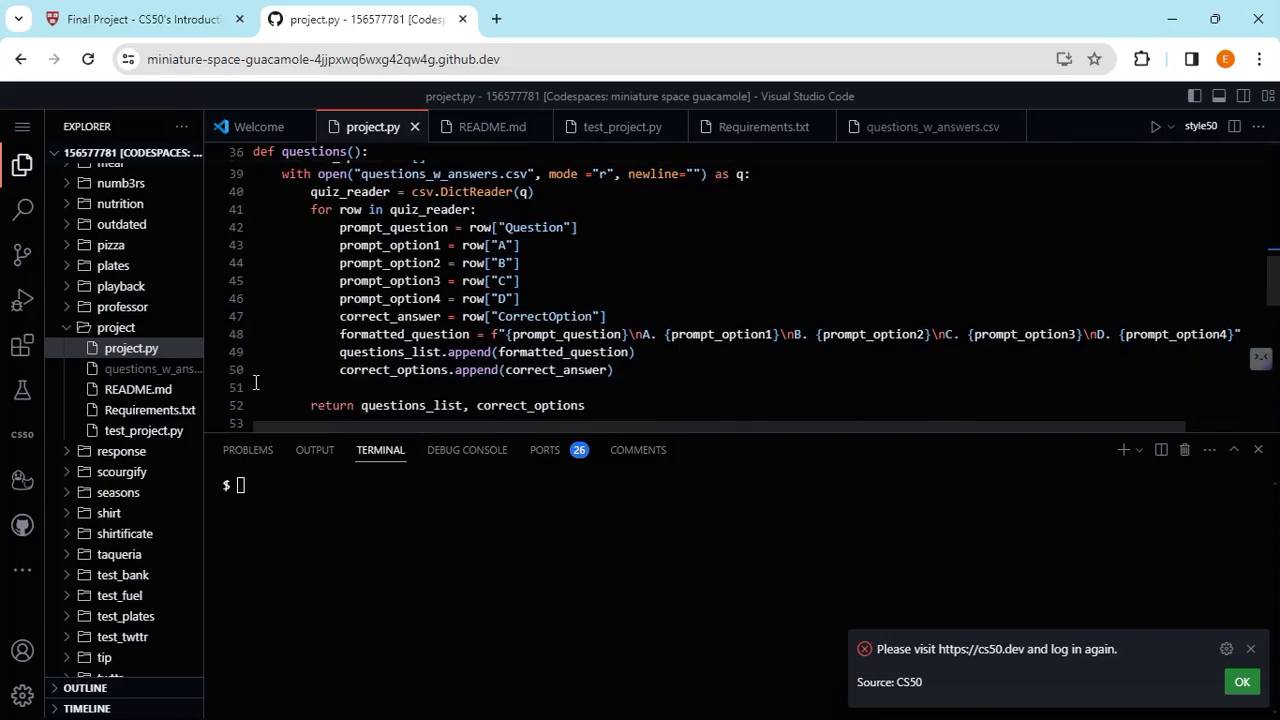
{"action": "scroll", "coordinate": [255, 382], "scroll_direction": "up", "scroll_amount": 13}
{"action": "scroll", "coordinate": [257, 220], "scroll_direction": "down", "scroll_amount": 12}
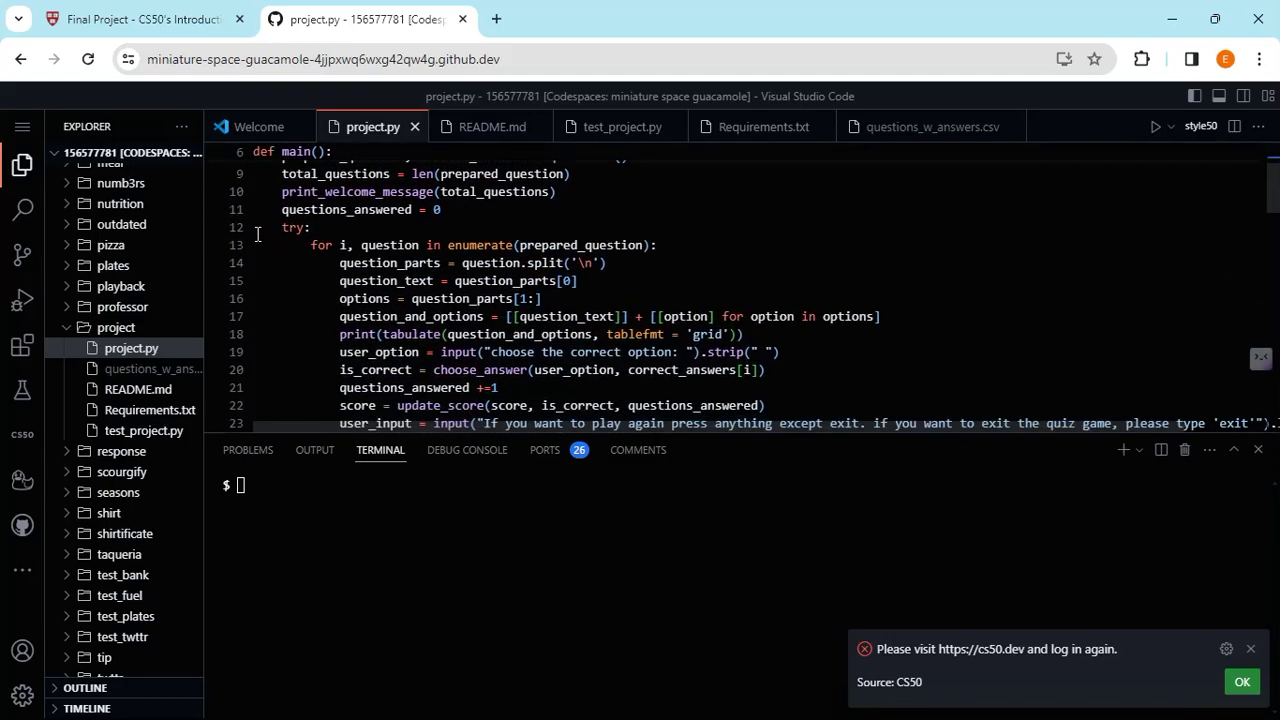
{"action": "scroll", "coordinate": [258, 250], "scroll_direction": "down", "scroll_amount": 3}
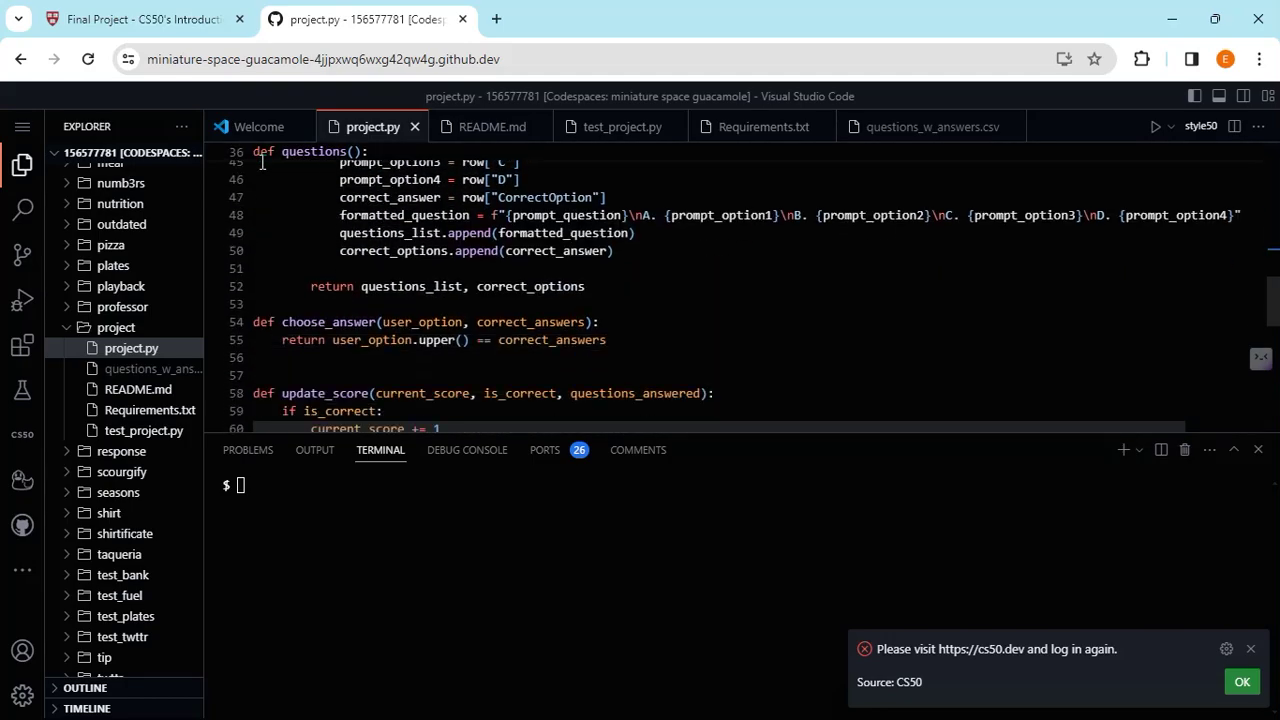
{"action": "scroll", "coordinate": [261, 304], "scroll_direction": "down", "scroll_amount": 2}
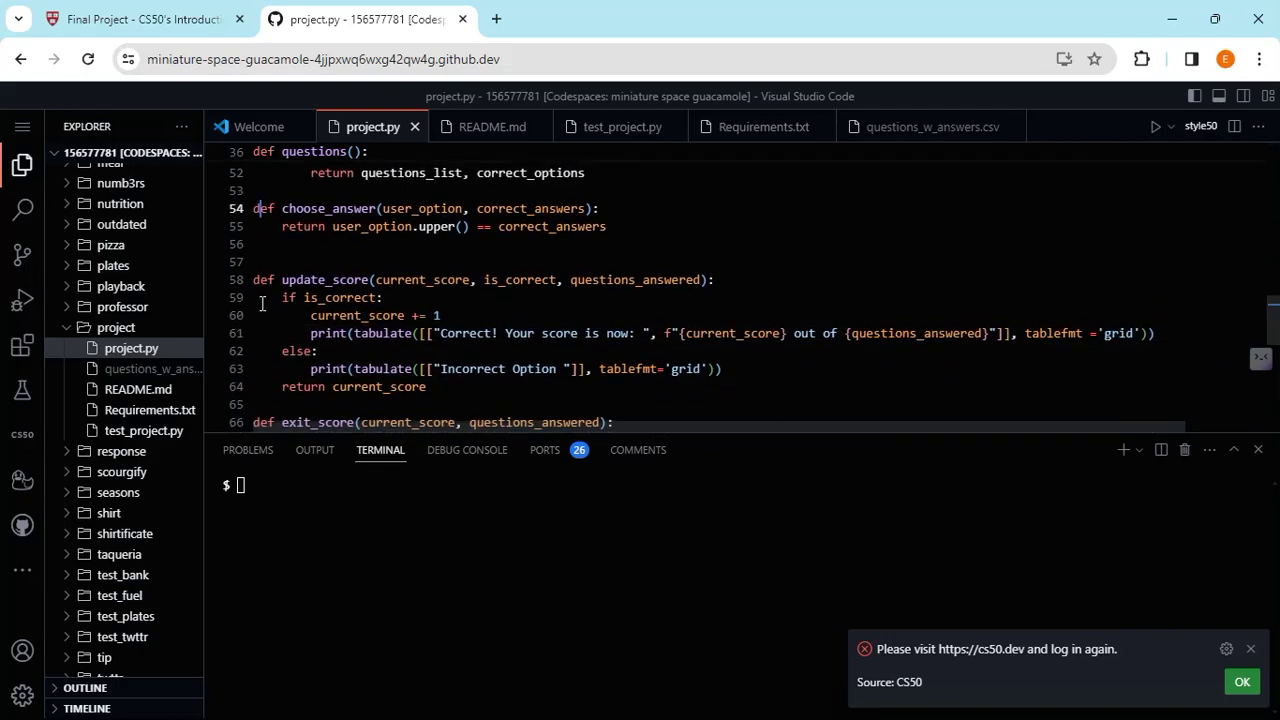
{"action": "scroll", "coordinate": [262, 304], "scroll_direction": "down", "scroll_amount": 1}
{"action": "scroll", "coordinate": [258, 245], "scroll_direction": "up", "scroll_amount": 7}
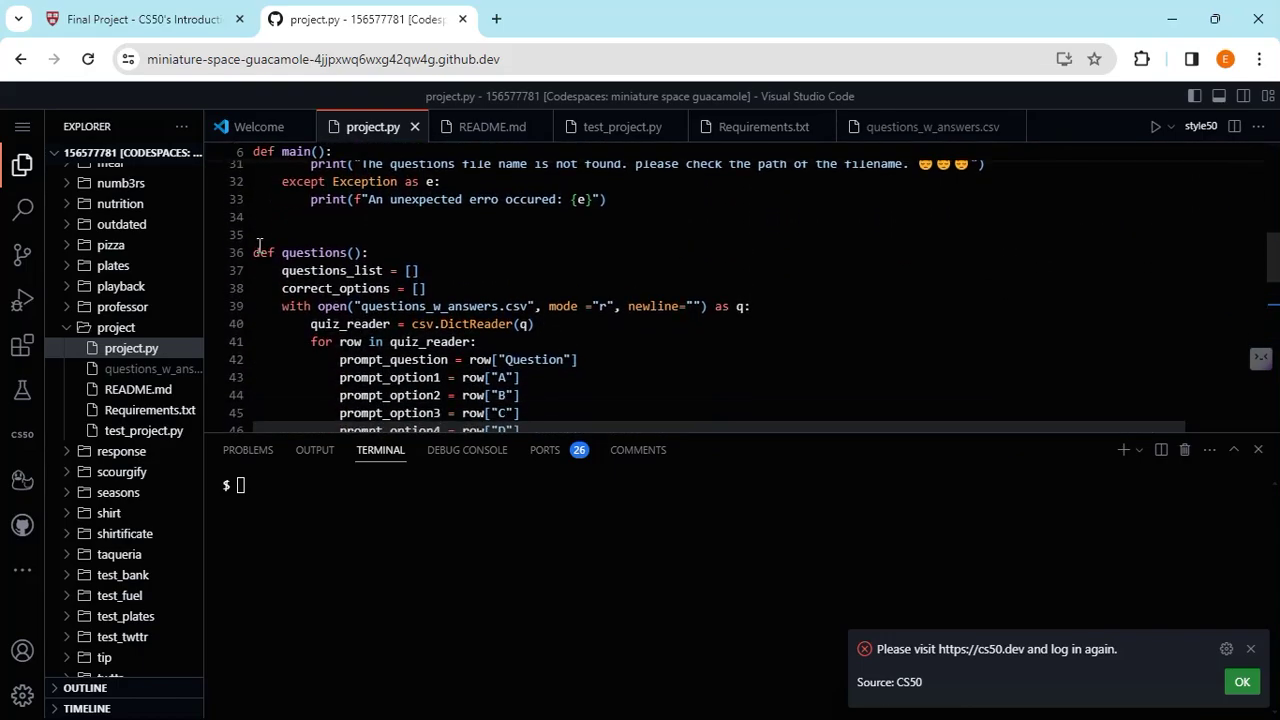
{"action": "left_click", "coordinate": [264, 224]}
{"action": "type", "text": "class"}
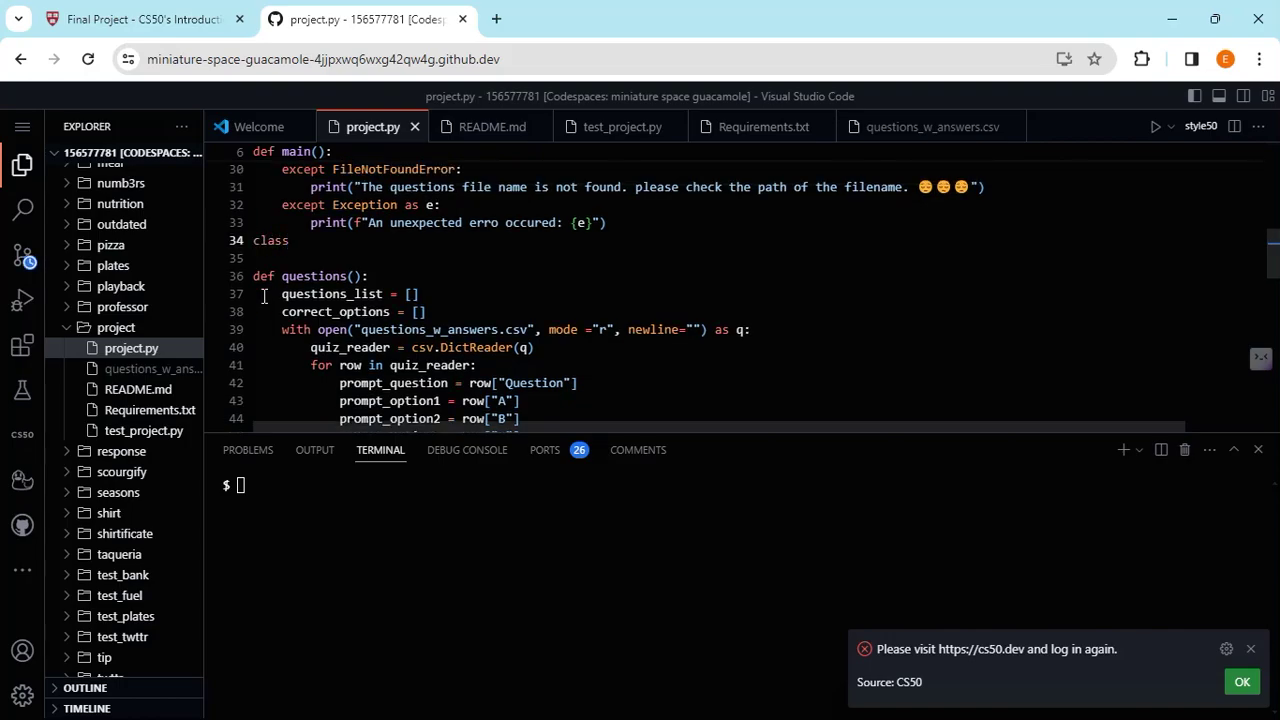
{"action": "type", "text": "()"}
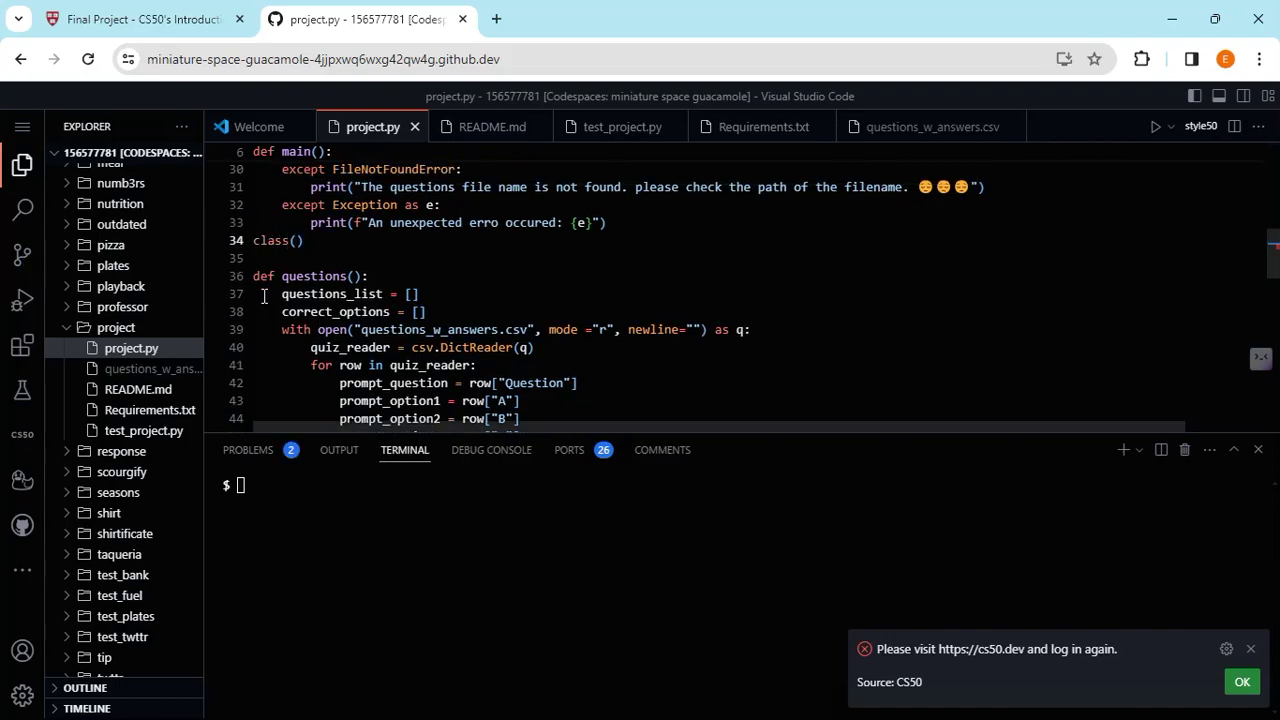
{"action": "key", "text": "BackSpace"}
{"action": "key", "text": "BackSpace"}
{"action": "type", "text": "Student()"}
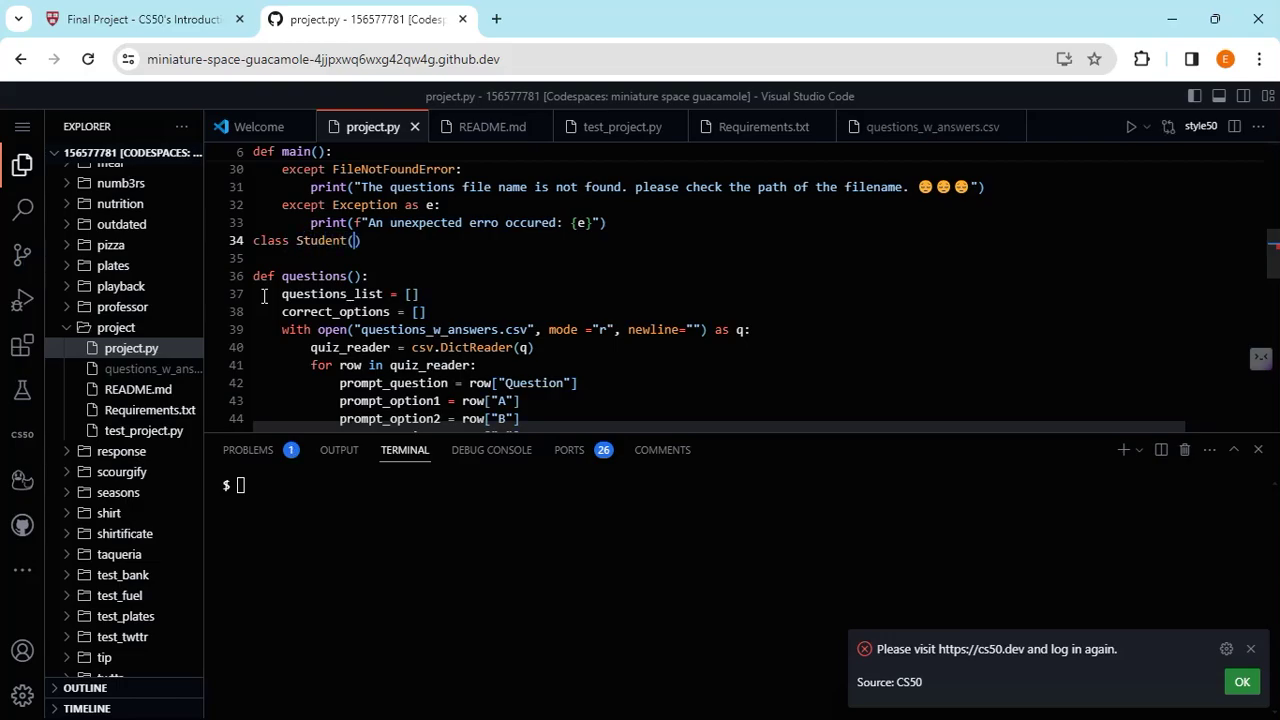
{"action": "type", "text": ":"}
{"action": "key", "text": "Return"}
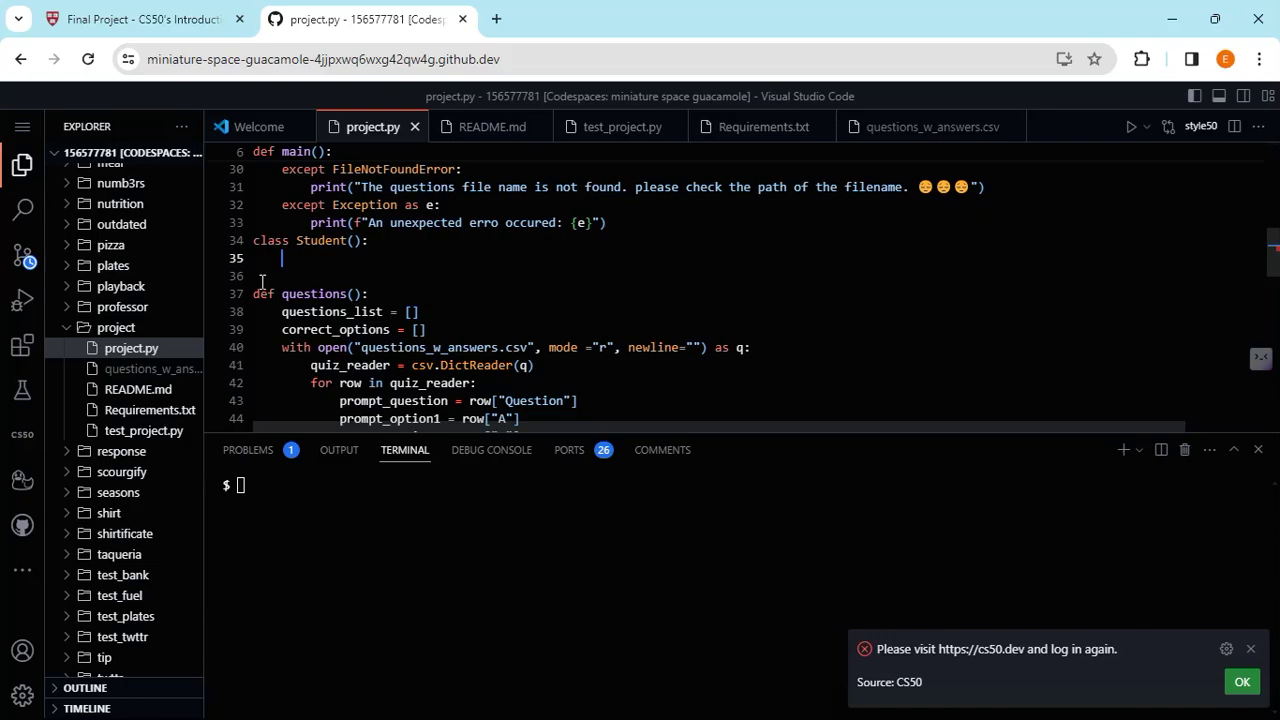
{"action": "left_click_drag", "start_coordinate": [370, 240], "coordinate": [226, 240]}
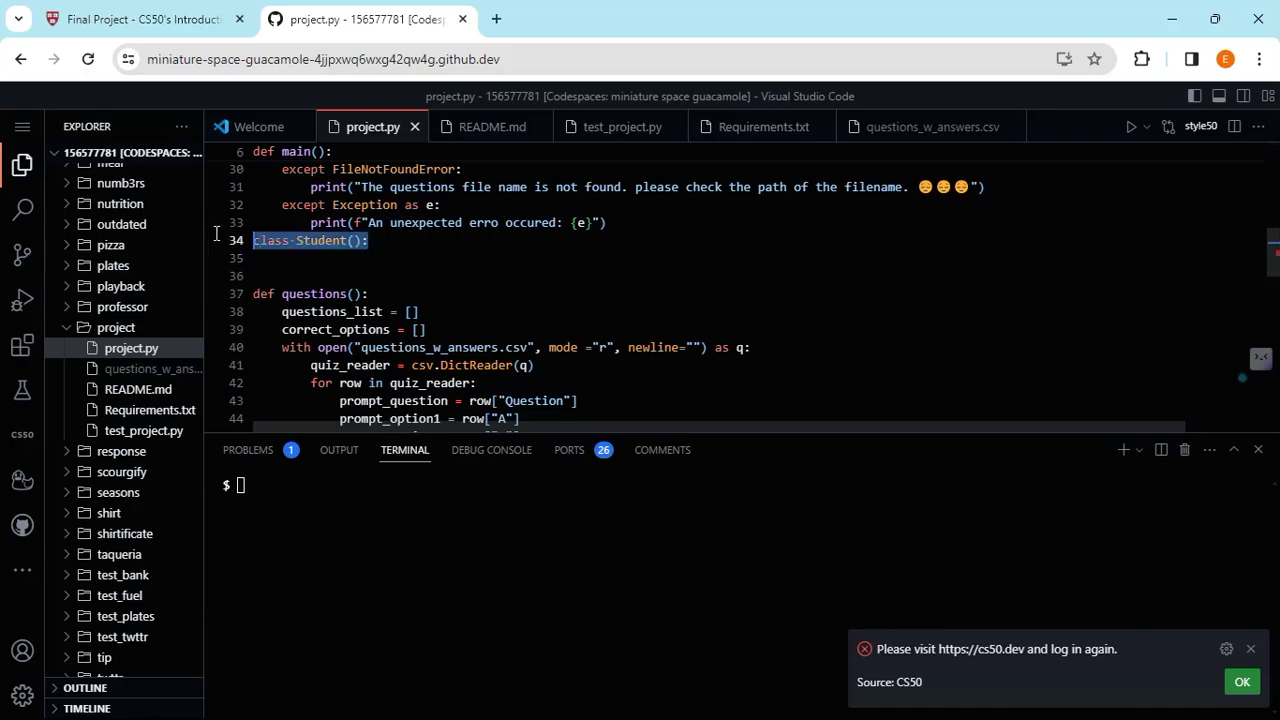
{"action": "key", "text": "BackSpace"}
{"action": "key", "text": "BackSpace"}
{"action": "key", "text": "BackSpace"}
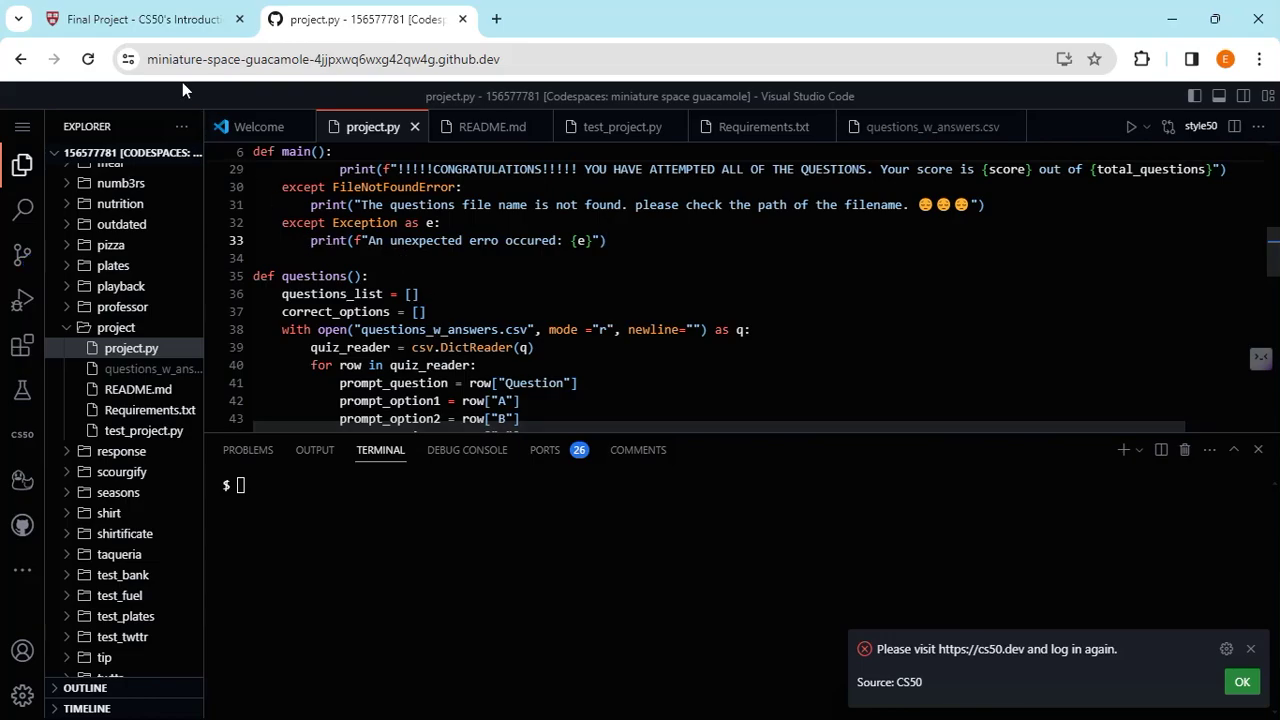
{"action": "scroll", "coordinate": [426, 297], "scroll_direction": "up", "scroll_amount": 5}
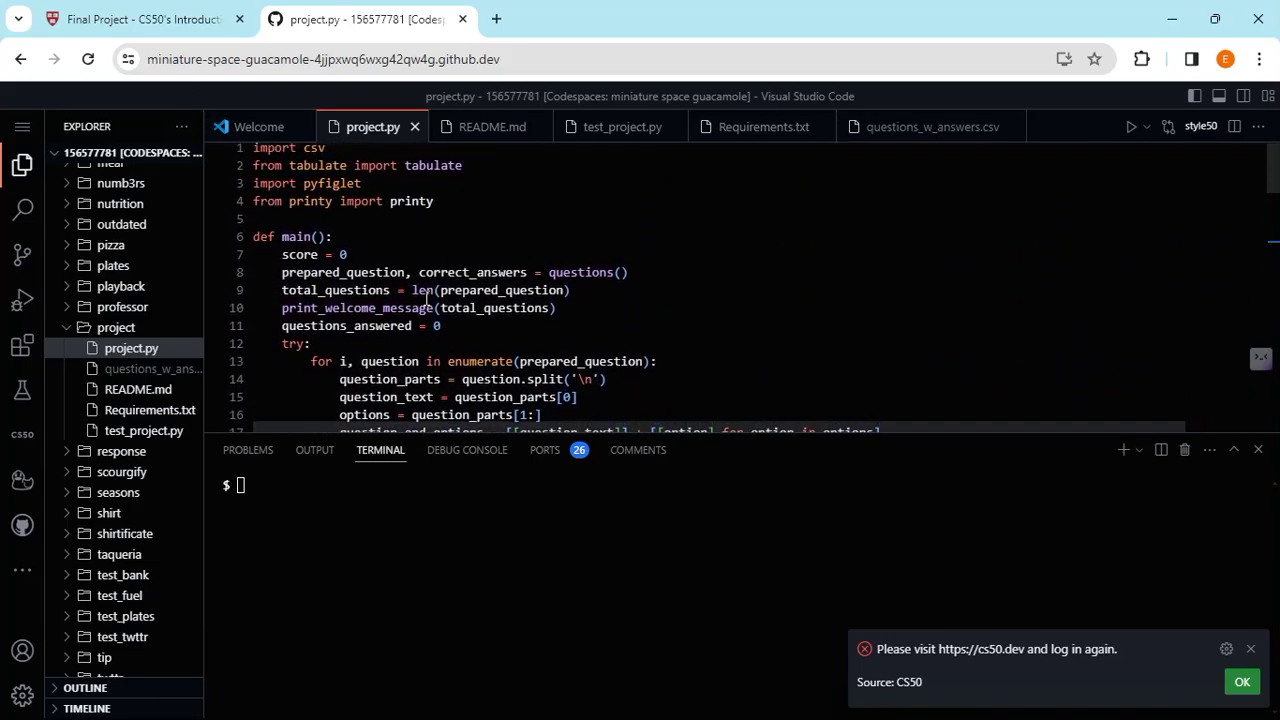
{"action": "left_click", "coordinate": [161, 8]}
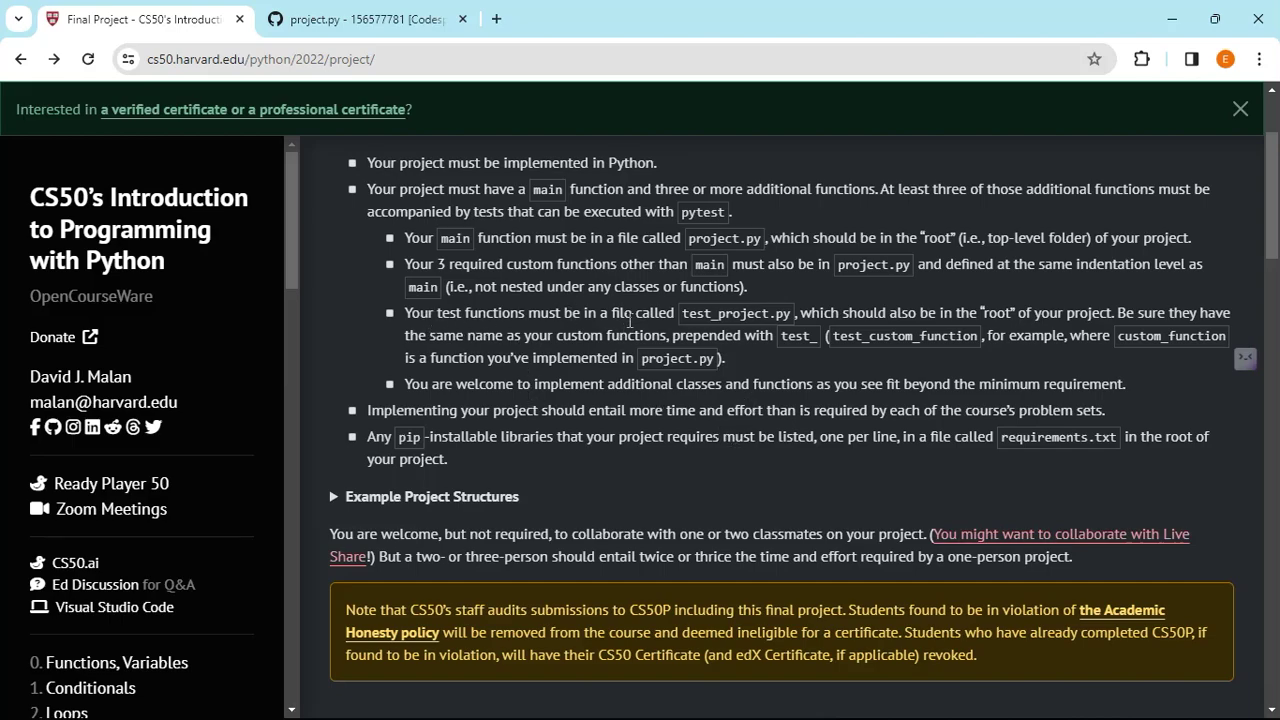
{"action": "left_click", "coordinate": [335, 10]}
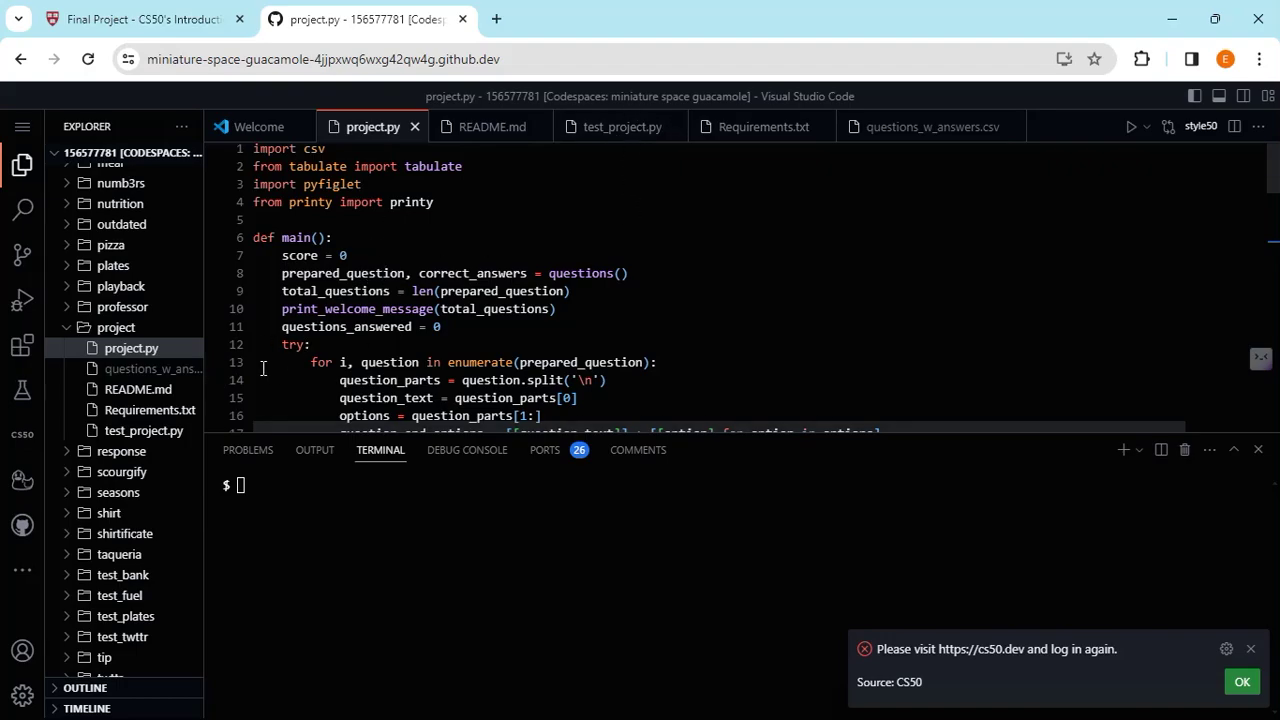
{"action": "left_click", "coordinate": [624, 138]}
{"action": "left_click", "coordinate": [376, 130]}
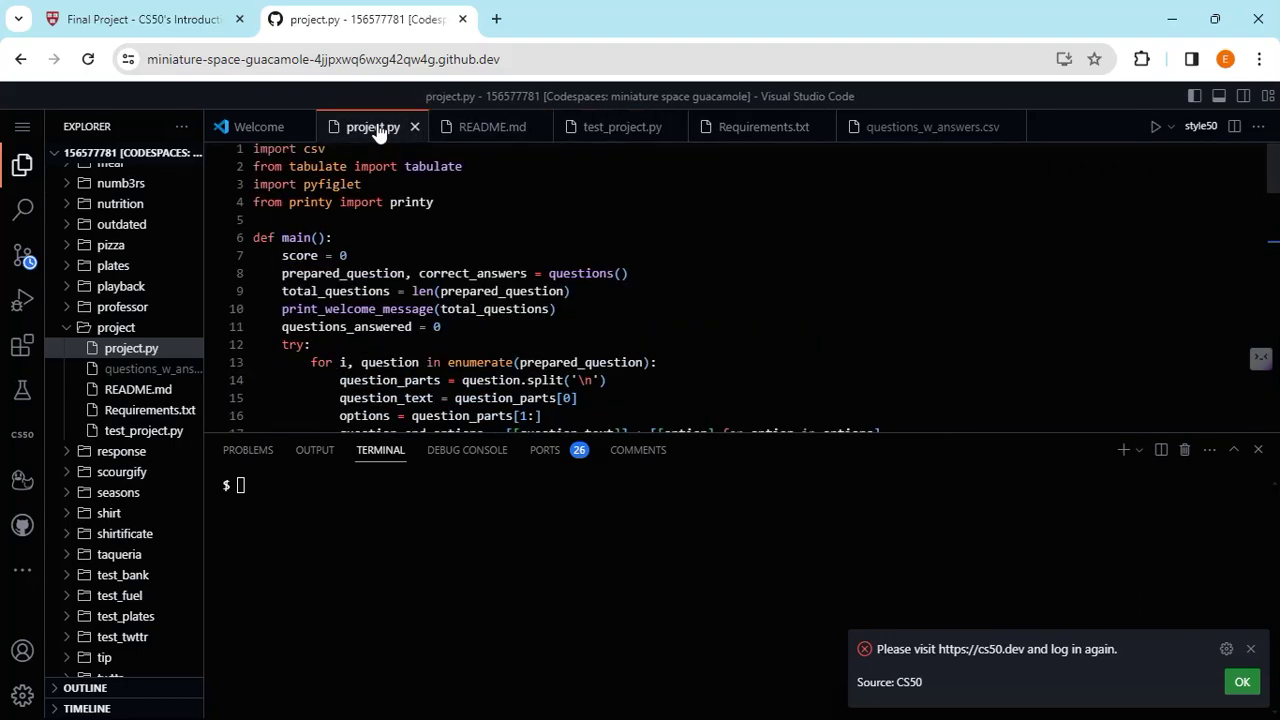
{"action": "left_click", "coordinate": [140, 19]}
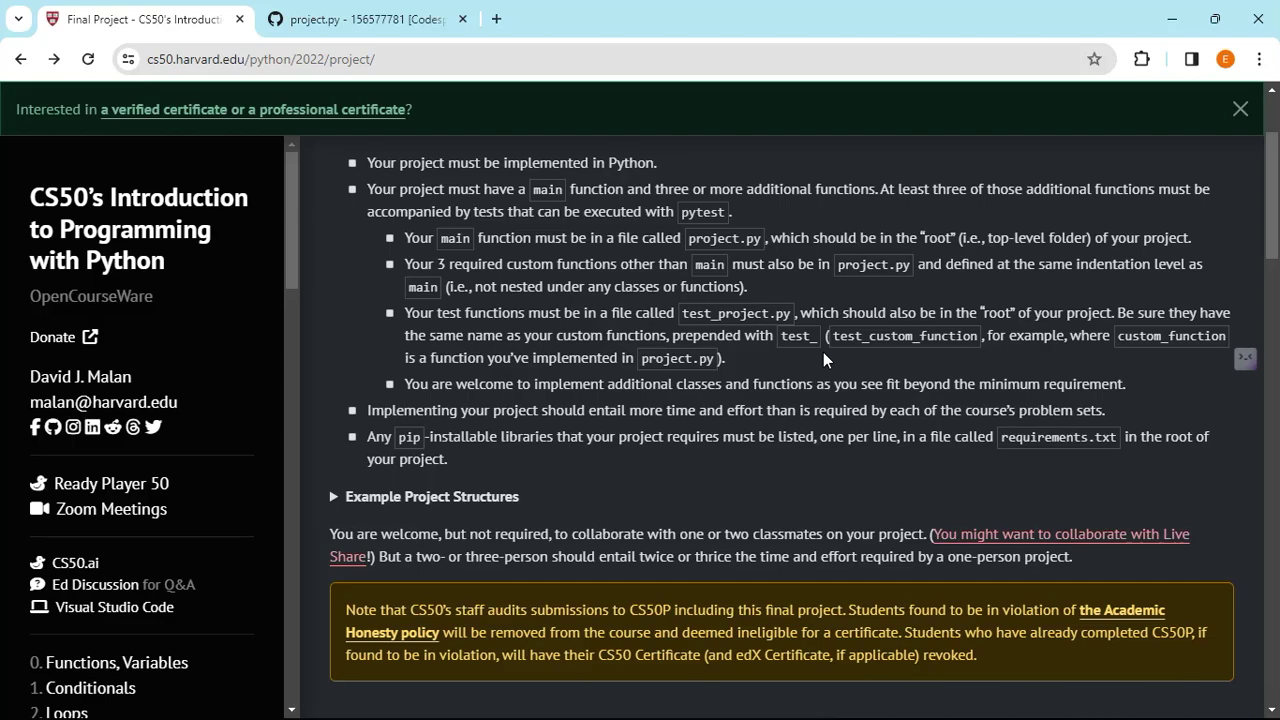
{"action": "left_click", "coordinate": [355, 19]}
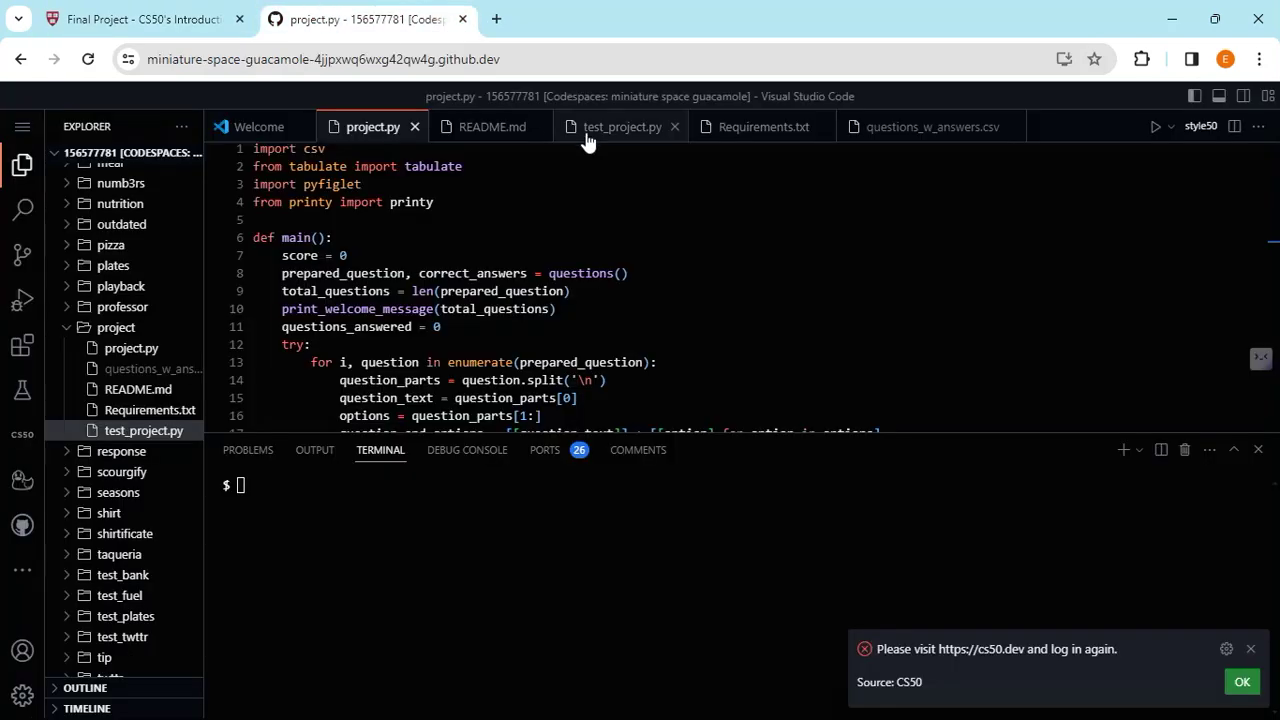
Open test_project.py and highlight the test_ prefix and name of test_questions.
{"action": "left_click", "coordinate": [622, 135]}
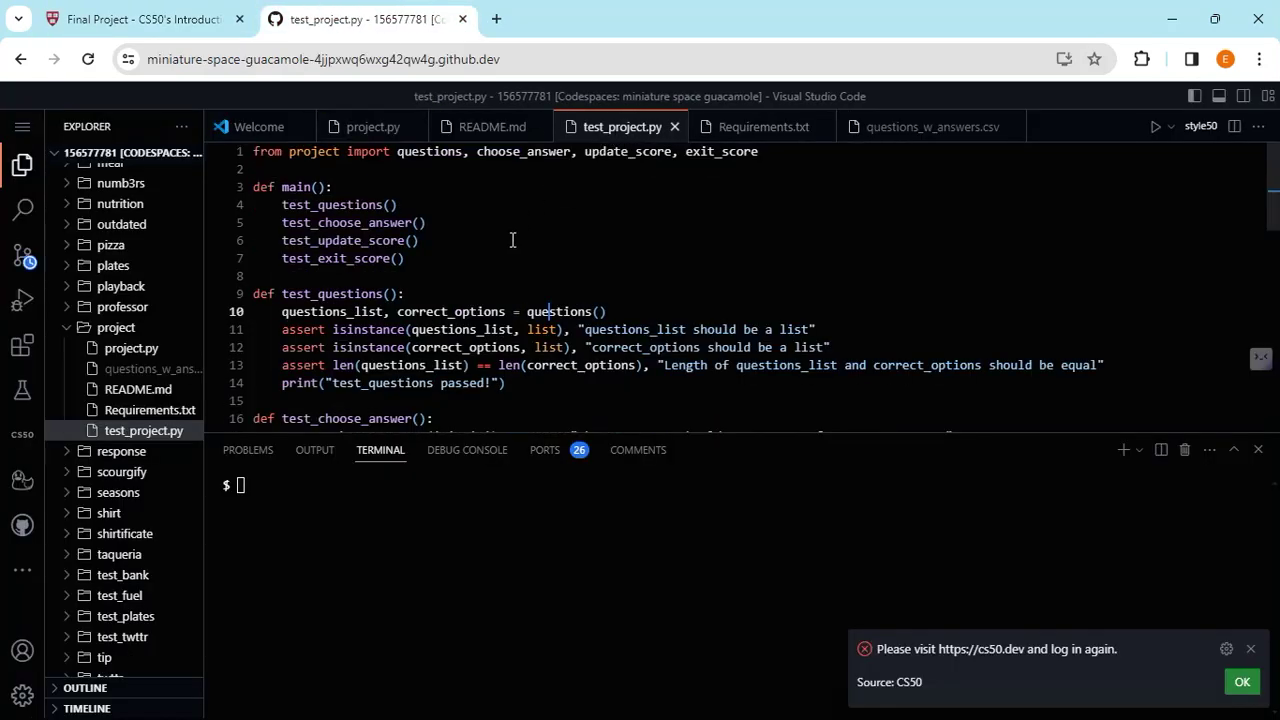
{"action": "scroll", "coordinate": [512, 240], "scroll_direction": "down", "scroll_amount": 1}
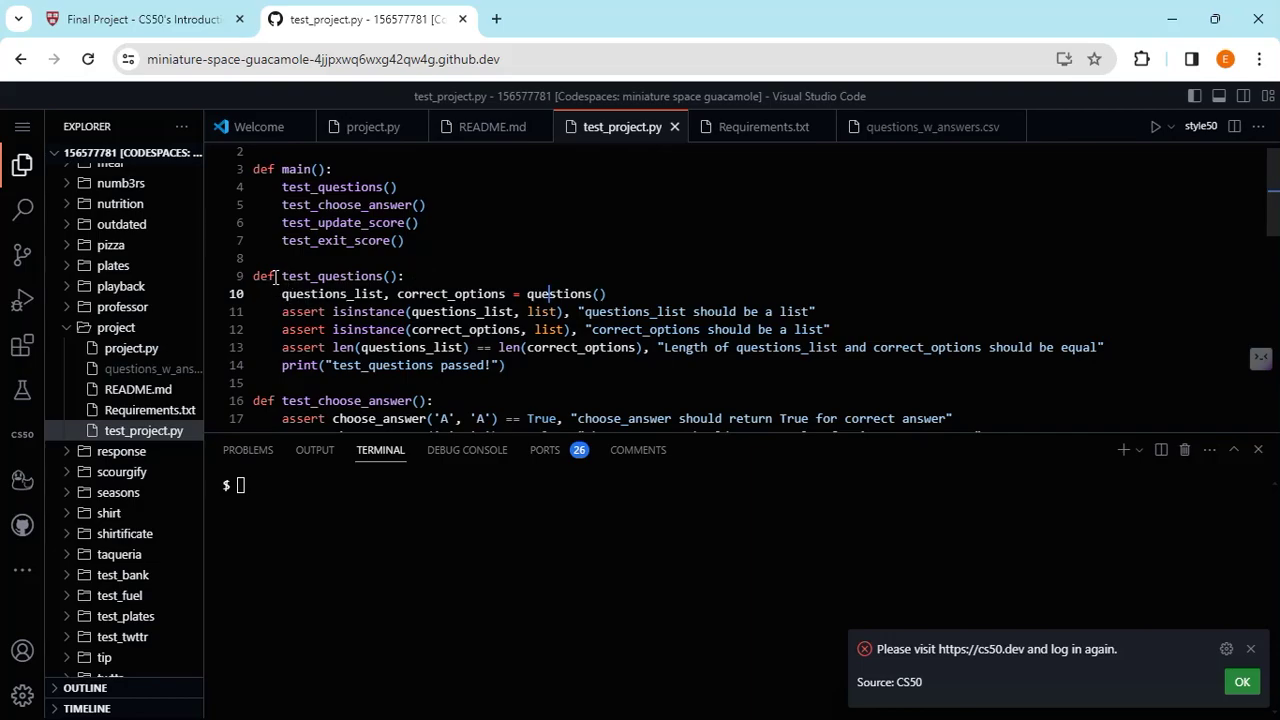
{"action": "left_click_drag", "start_coordinate": [282, 276], "coordinate": [304, 276]}
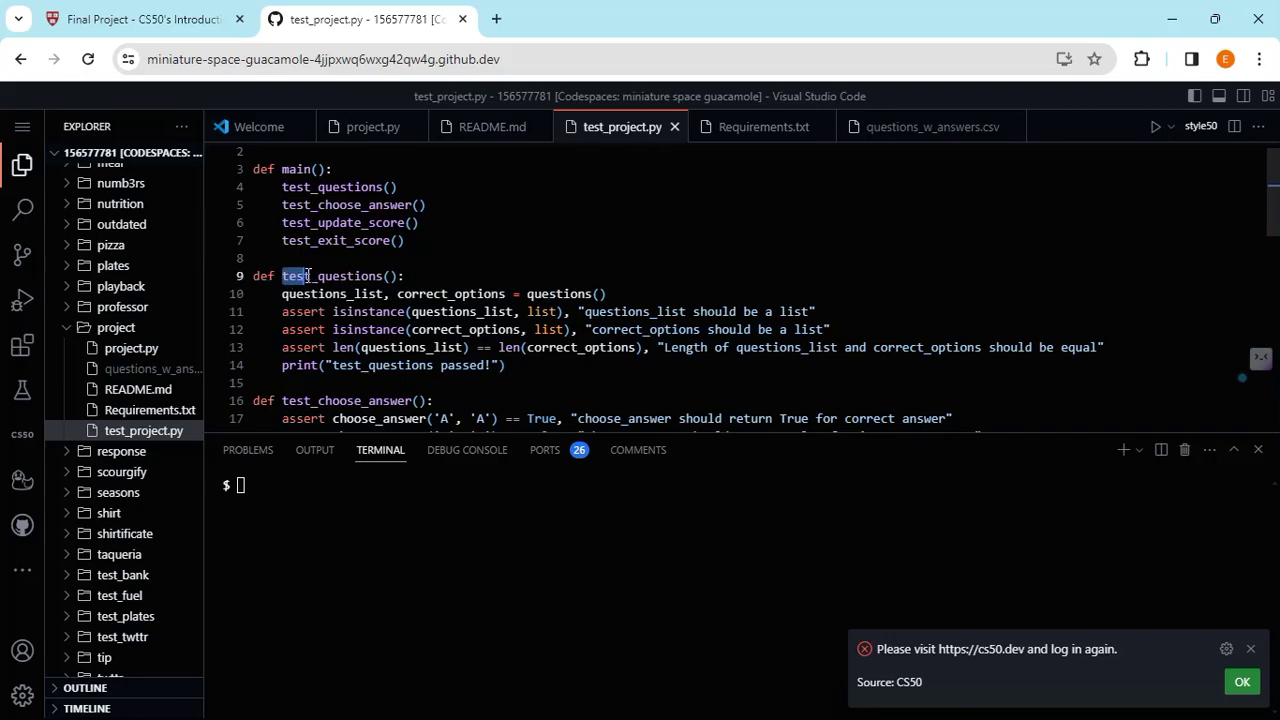
{"action": "left_click", "coordinate": [318, 277]}
{"action": "left_click_drag", "start_coordinate": [318, 277], "coordinate": [383, 277]}
{"action": "scroll", "coordinate": [297, 322], "scroll_direction": "down", "scroll_amount": 2}
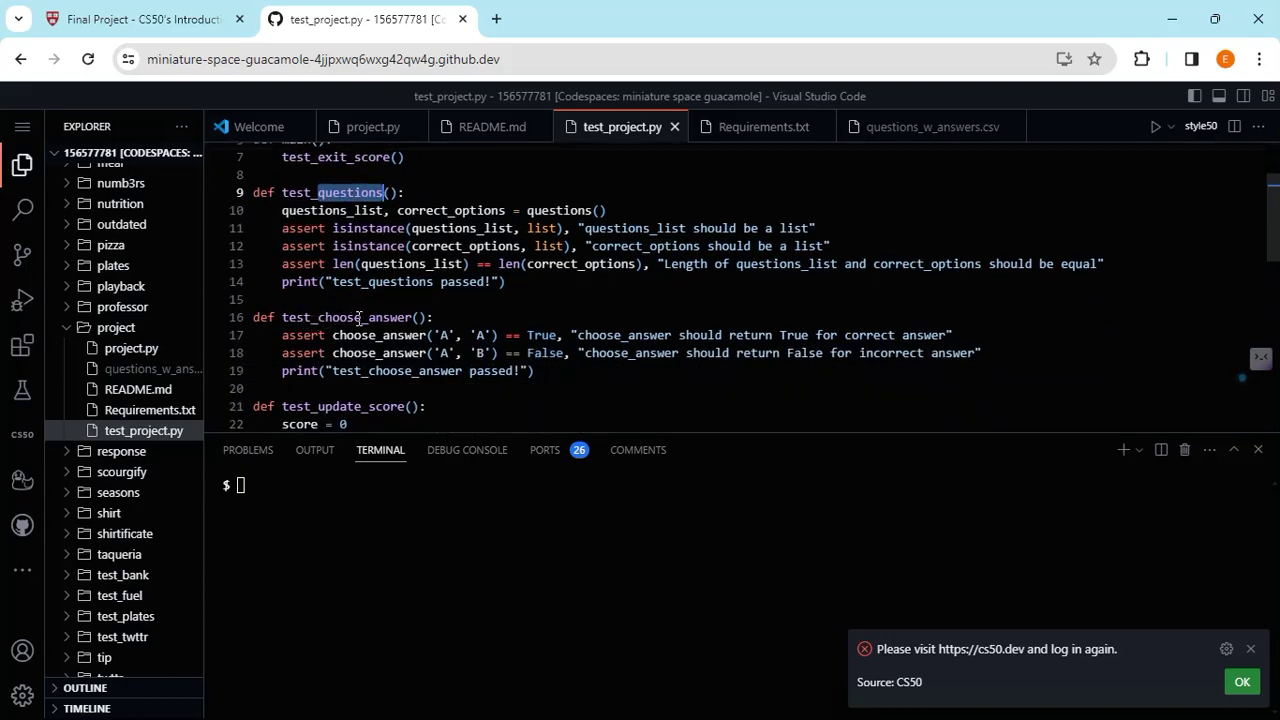
Compare against the requirements page, then view the matching code in project.py.
{"action": "left_click", "coordinate": [190, 12]}
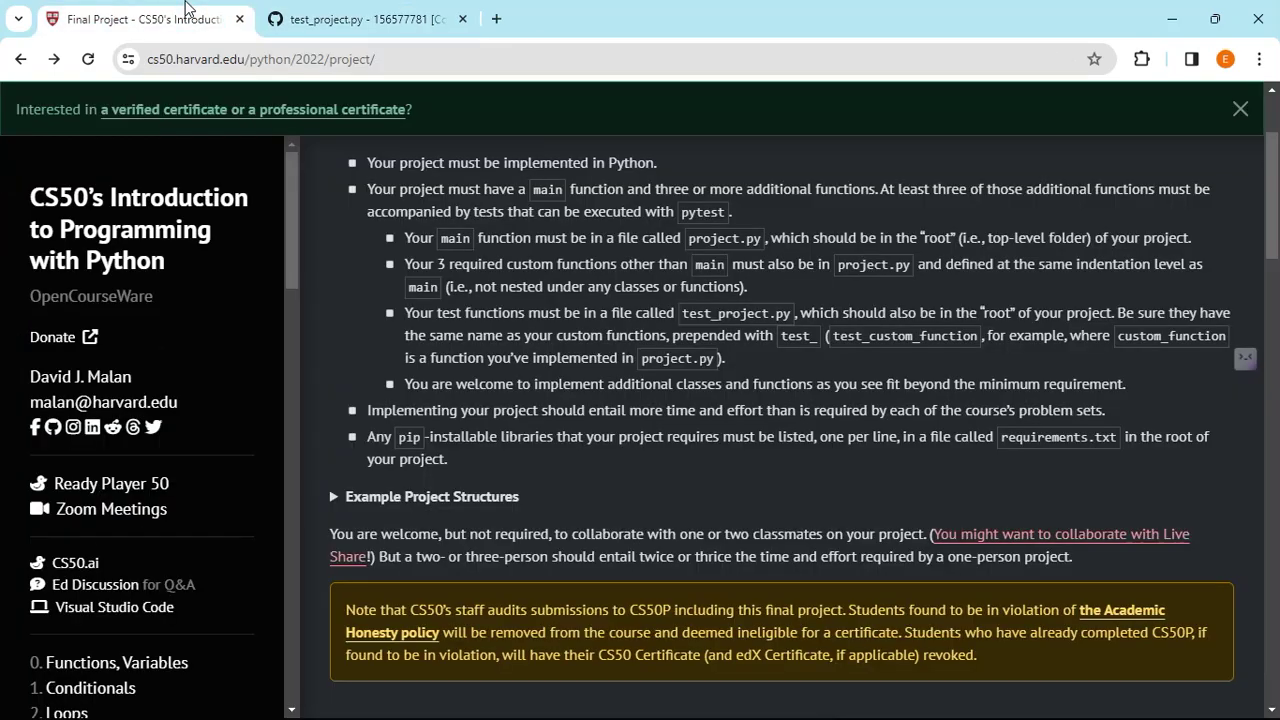
{"action": "left_click", "coordinate": [338, 10]}
{"action": "left_click", "coordinate": [352, 128]}
{"action": "scroll", "coordinate": [340, 203], "scroll_direction": "down", "scroll_amount": 3}
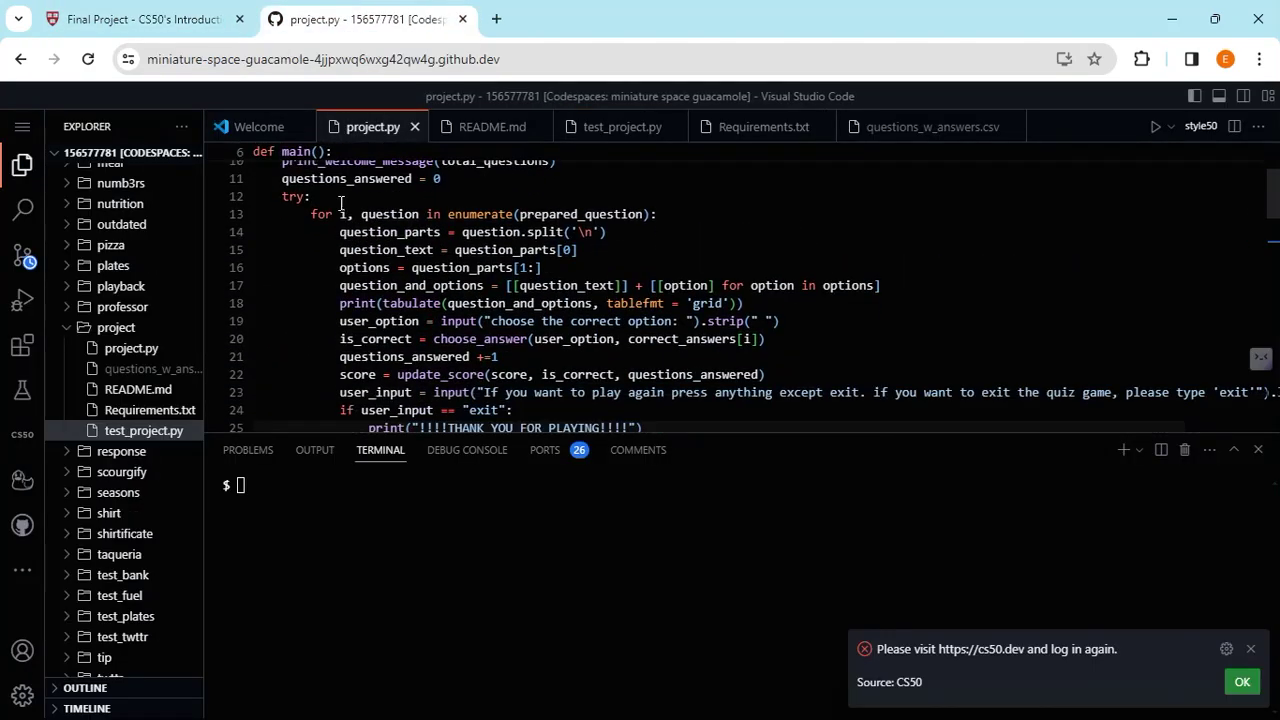
{"action": "scroll", "coordinate": [340, 203], "scroll_direction": "down", "scroll_amount": 5}
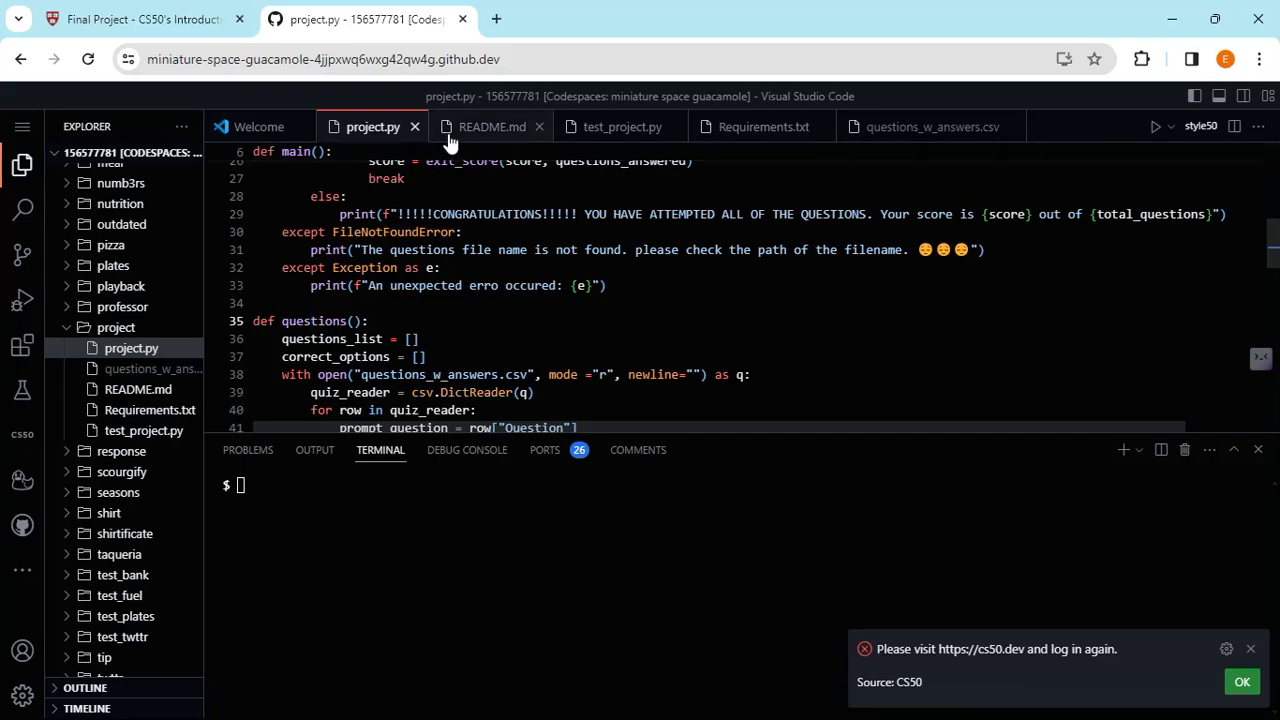
Scroll through test_project.py, then show project.py at its questions function.
{"action": "left_click", "coordinate": [632, 138]}
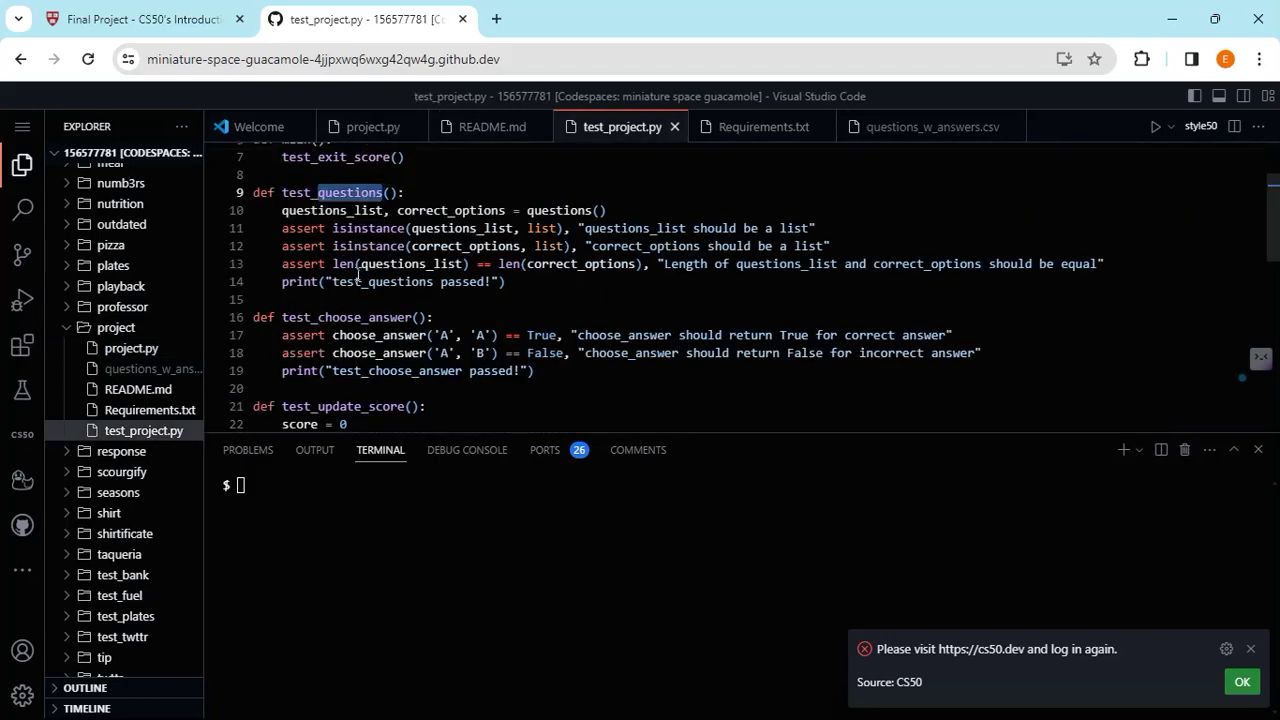
{"action": "scroll", "coordinate": [358, 275], "scroll_direction": "down", "scroll_amount": 3}
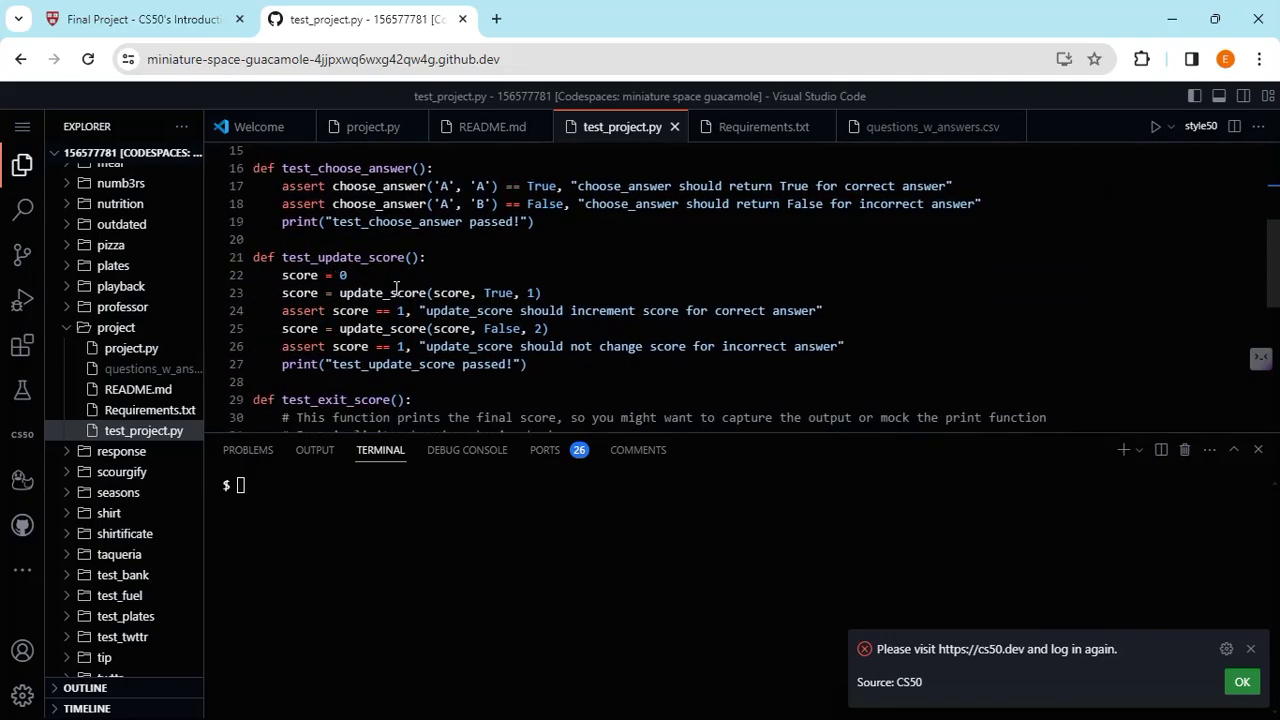
{"action": "scroll", "coordinate": [396, 288], "scroll_direction": "down", "scroll_amount": 4}
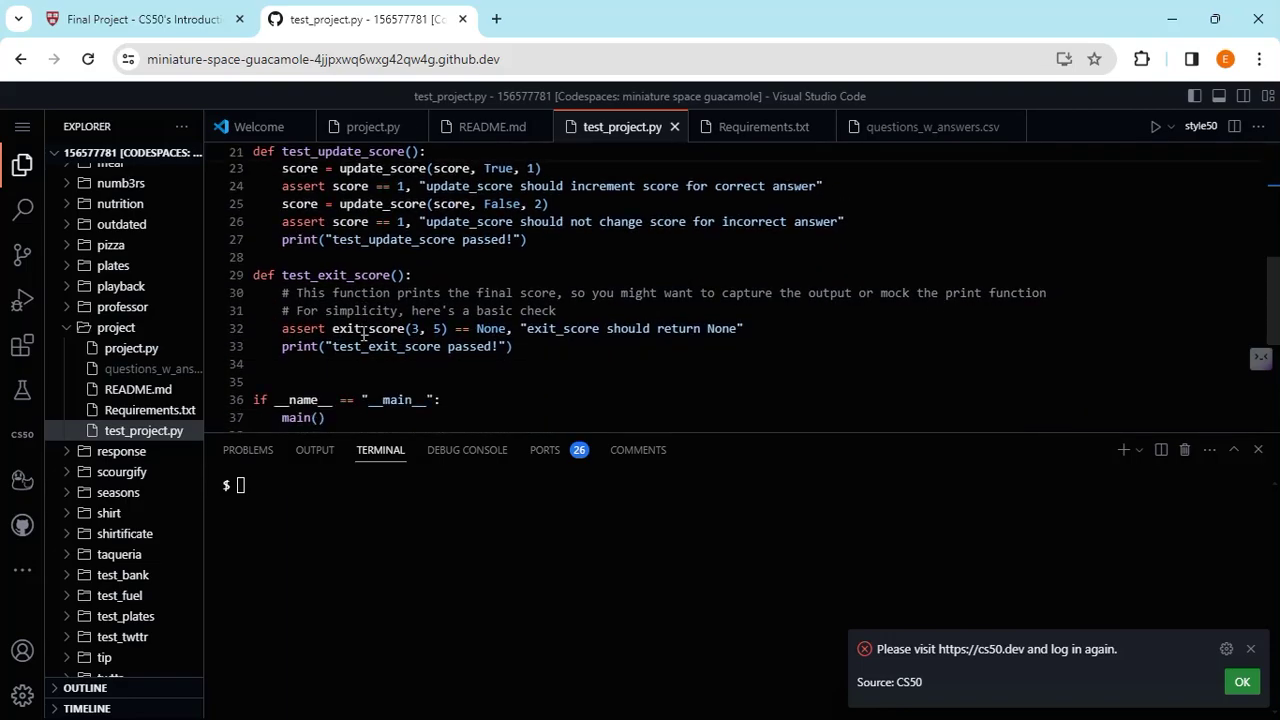
{"action": "scroll", "coordinate": [363, 334], "scroll_direction": "up", "scroll_amount": 8}
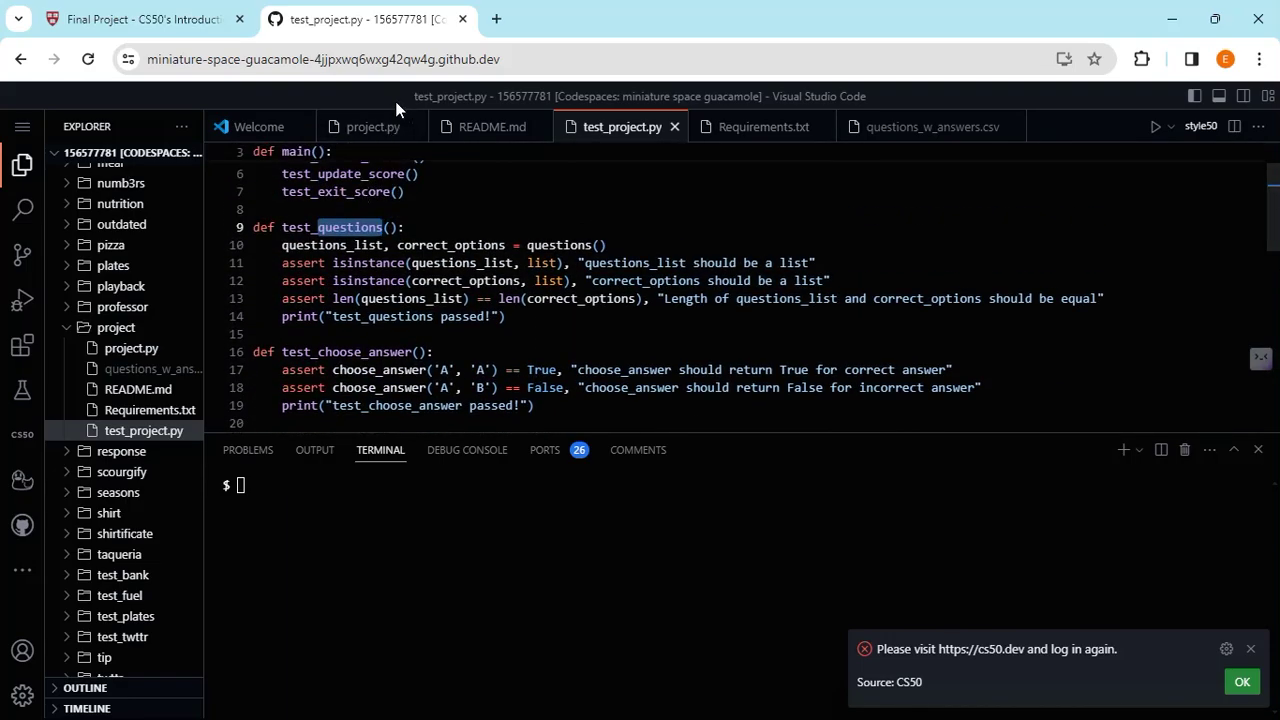
{"action": "left_click", "coordinate": [368, 127]}
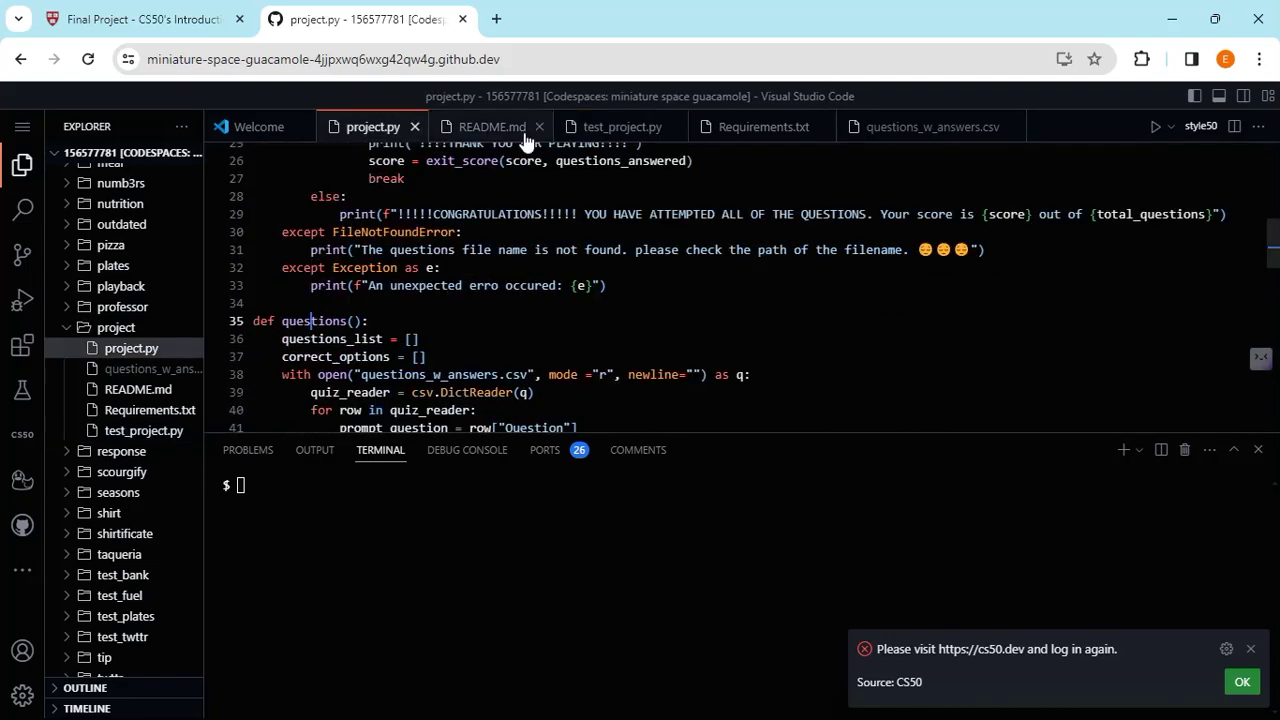
{"action": "left_click", "coordinate": [150, 10]}
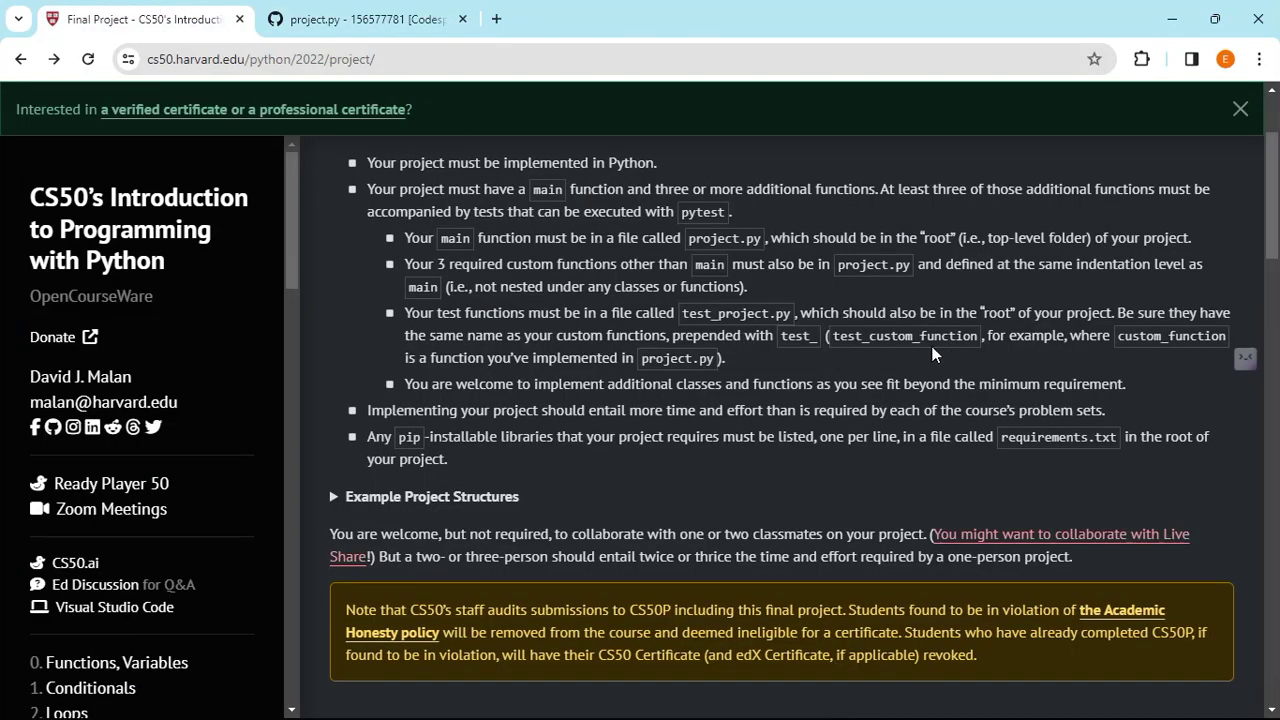
{"action": "scroll", "coordinate": [828, 378], "scroll_direction": "down", "scroll_amount": 2}
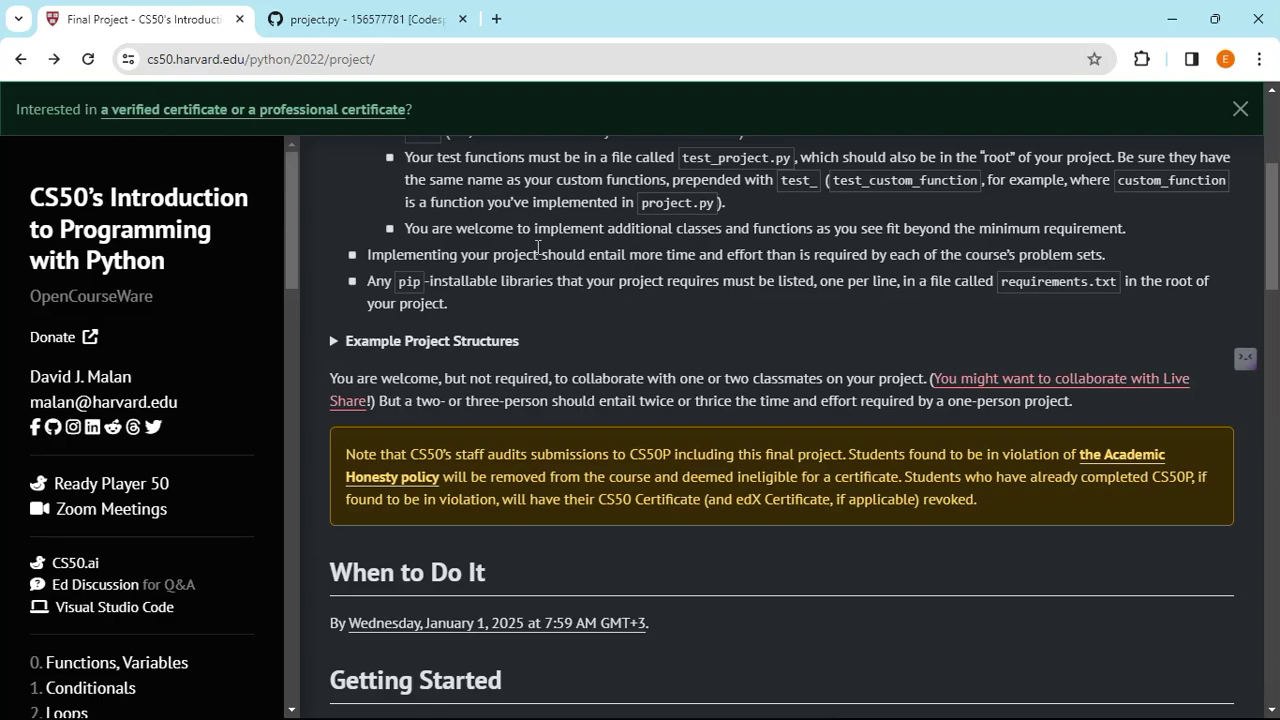
{"action": "scroll", "coordinate": [538, 247], "scroll_direction": "down", "scroll_amount": 1}
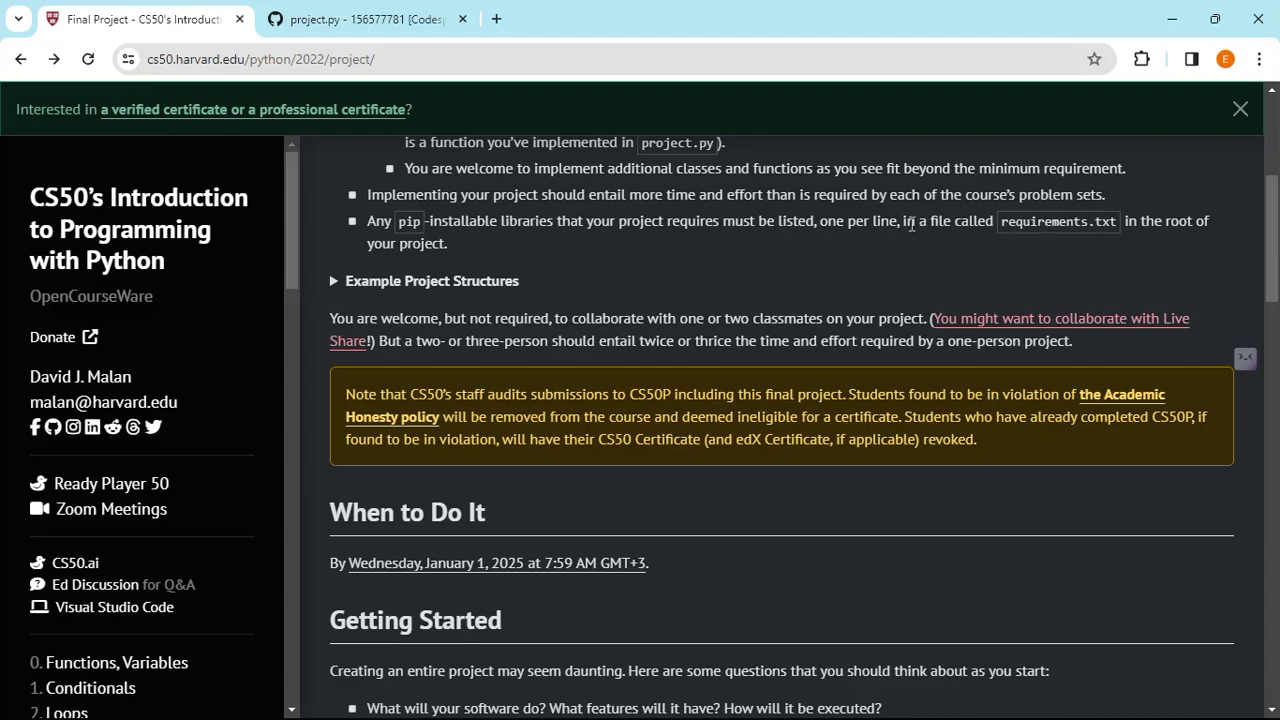
{"action": "left_click", "coordinate": [336, 18]}
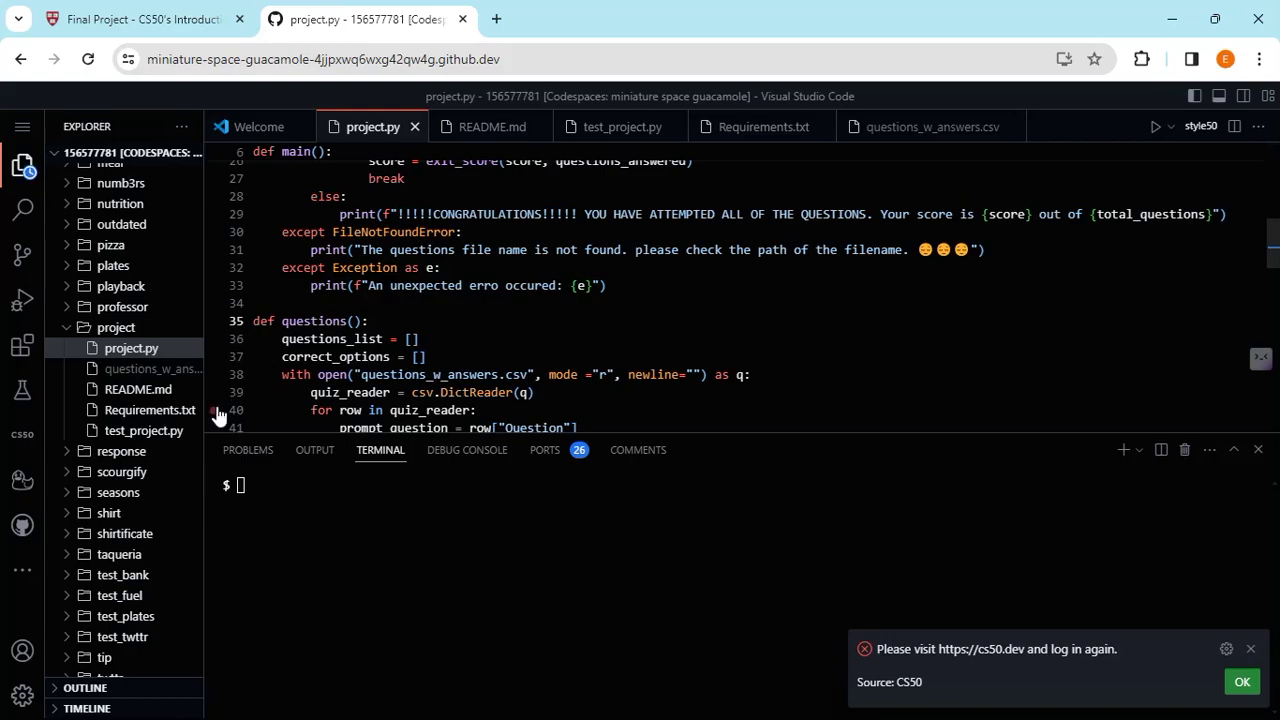
Open Requirements.txt, keep its empty last line, and highlight the pyfiglet and printy entries.
{"action": "left_click", "coordinate": [135, 410]}
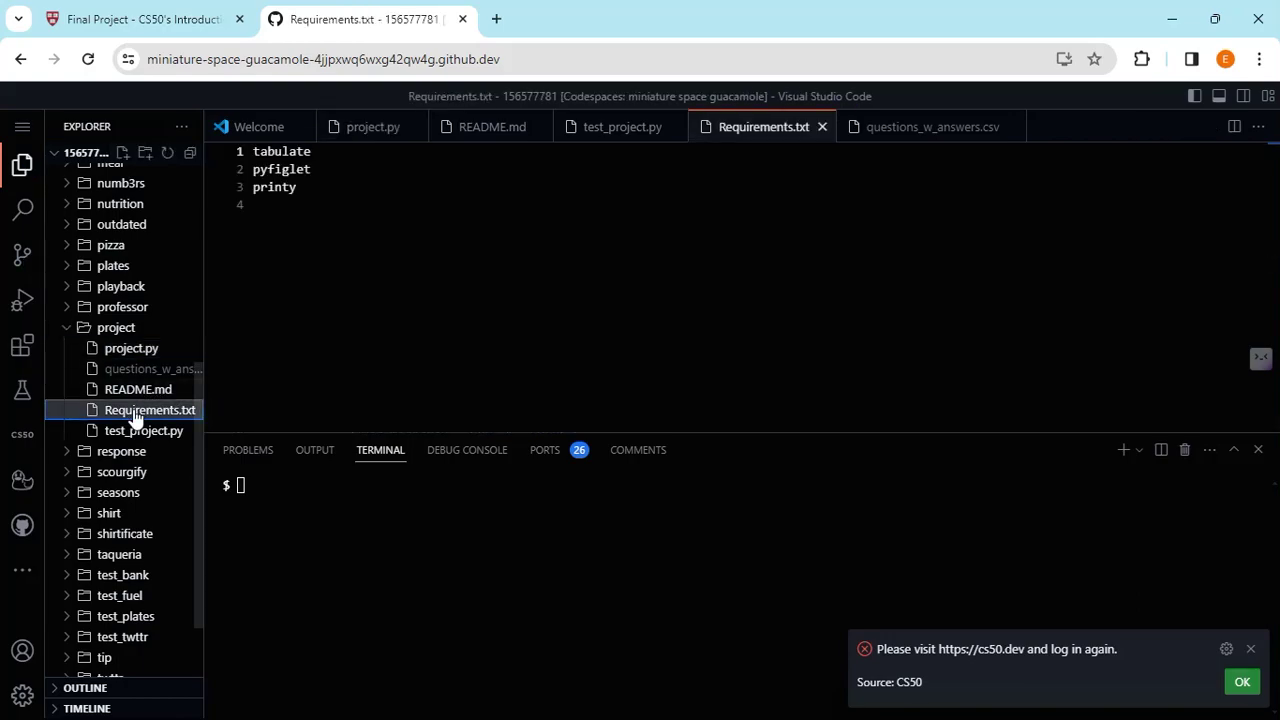
{"action": "left_click", "coordinate": [313, 204]}
{"action": "key", "text": "BackSpace"}
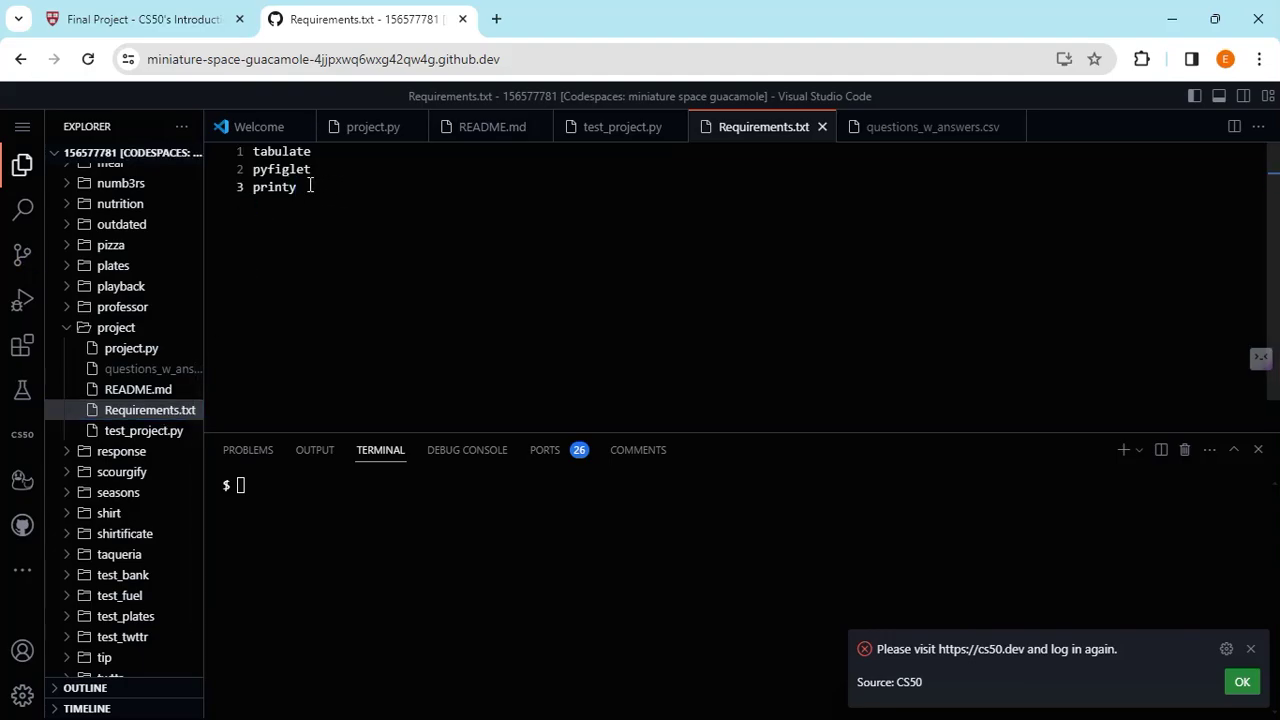
{"action": "key", "text": "Return"}
{"action": "left_click_drag", "start_coordinate": [311, 190], "coordinate": [259, 155]}
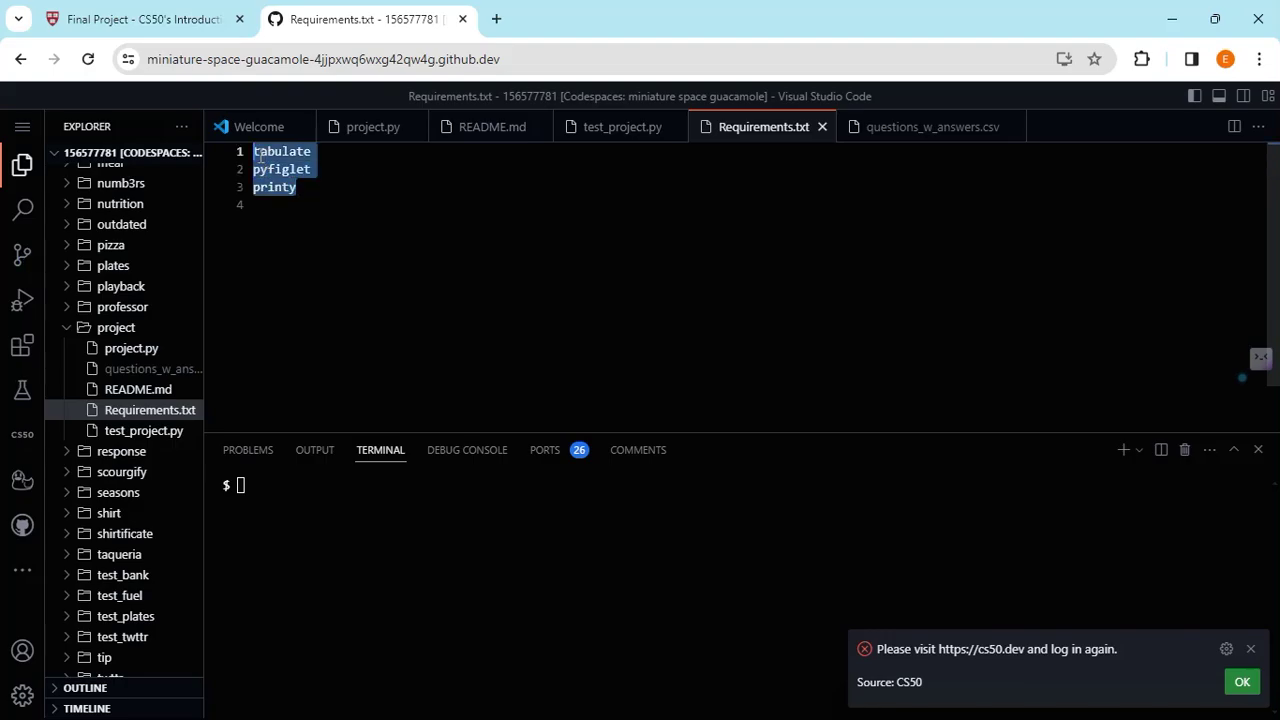
{"action": "left_click", "coordinate": [259, 155]}
Check the tabulate, pyfiglet and printy lines, then return to the Final Project deadline section.
{"action": "left_click", "coordinate": [323, 168]}
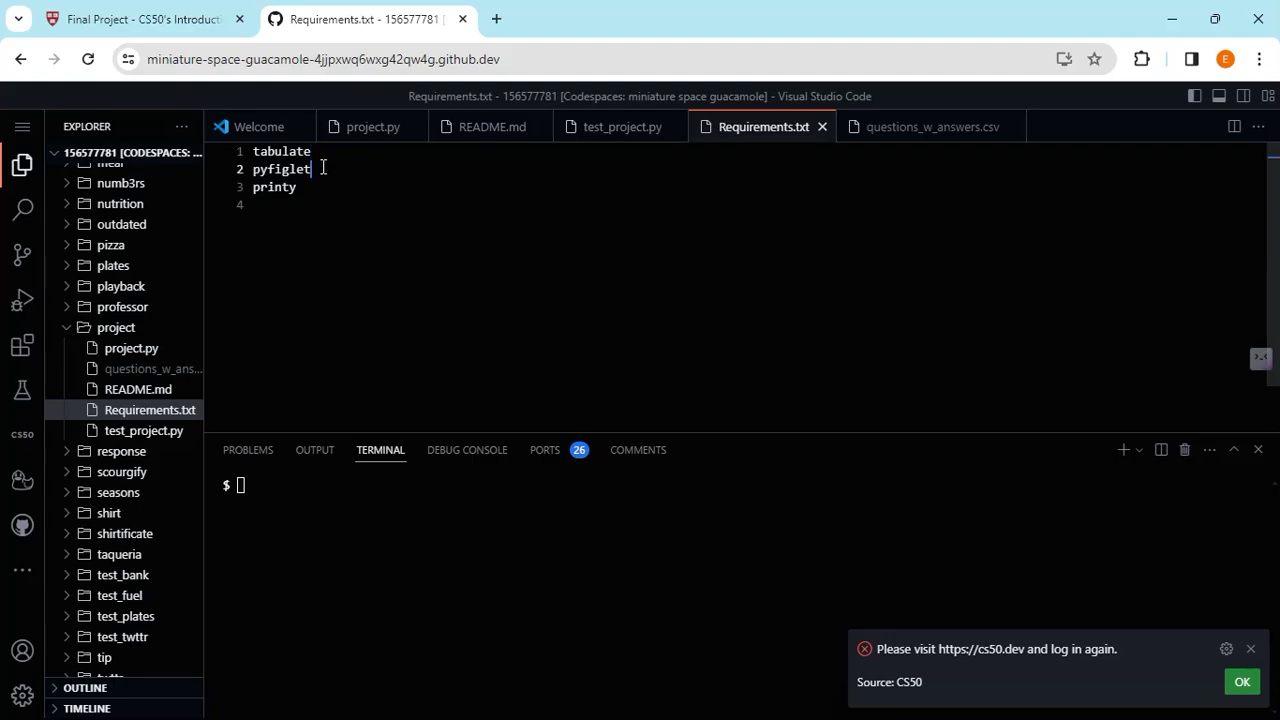
{"action": "left_click", "coordinate": [314, 153]}
{"action": "left_click", "coordinate": [322, 176]}
{"action": "left_click", "coordinate": [296, 187]}
{"action": "left_click_drag", "start_coordinate": [297, 203], "coordinate": [234, 148]}
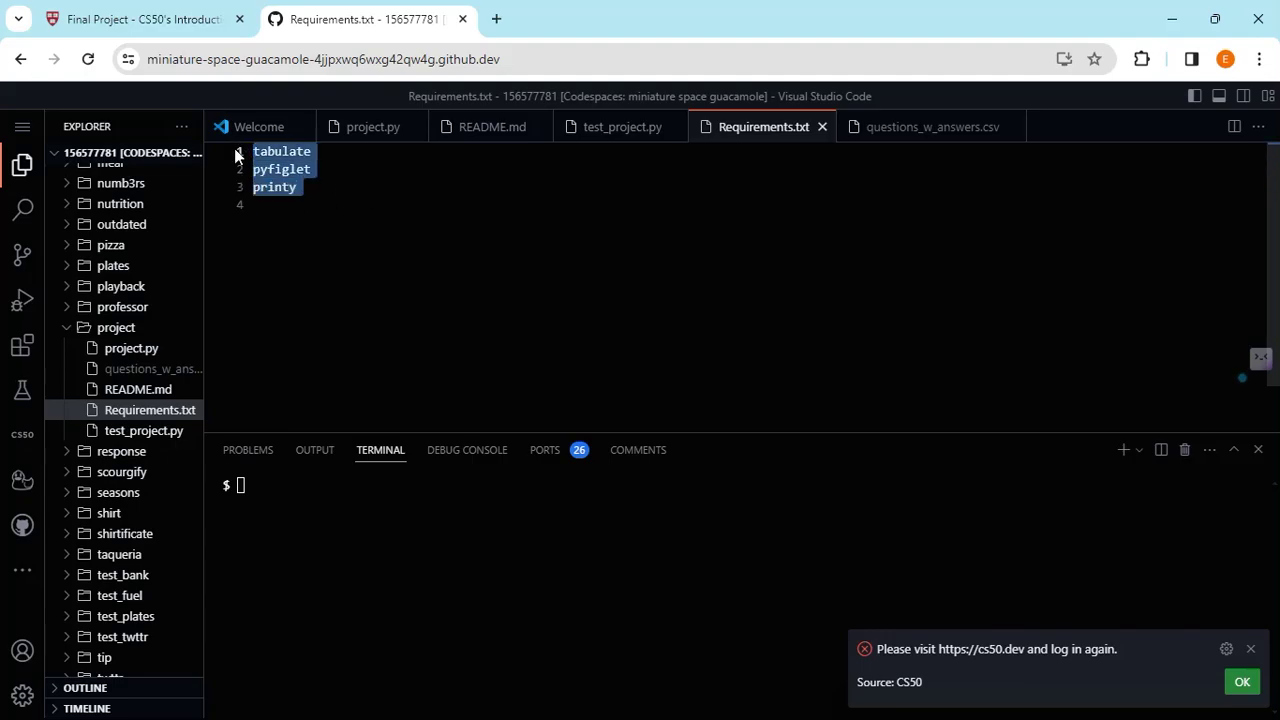
{"action": "left_click", "coordinate": [333, 168]}
{"action": "left_click", "coordinate": [322, 155]}
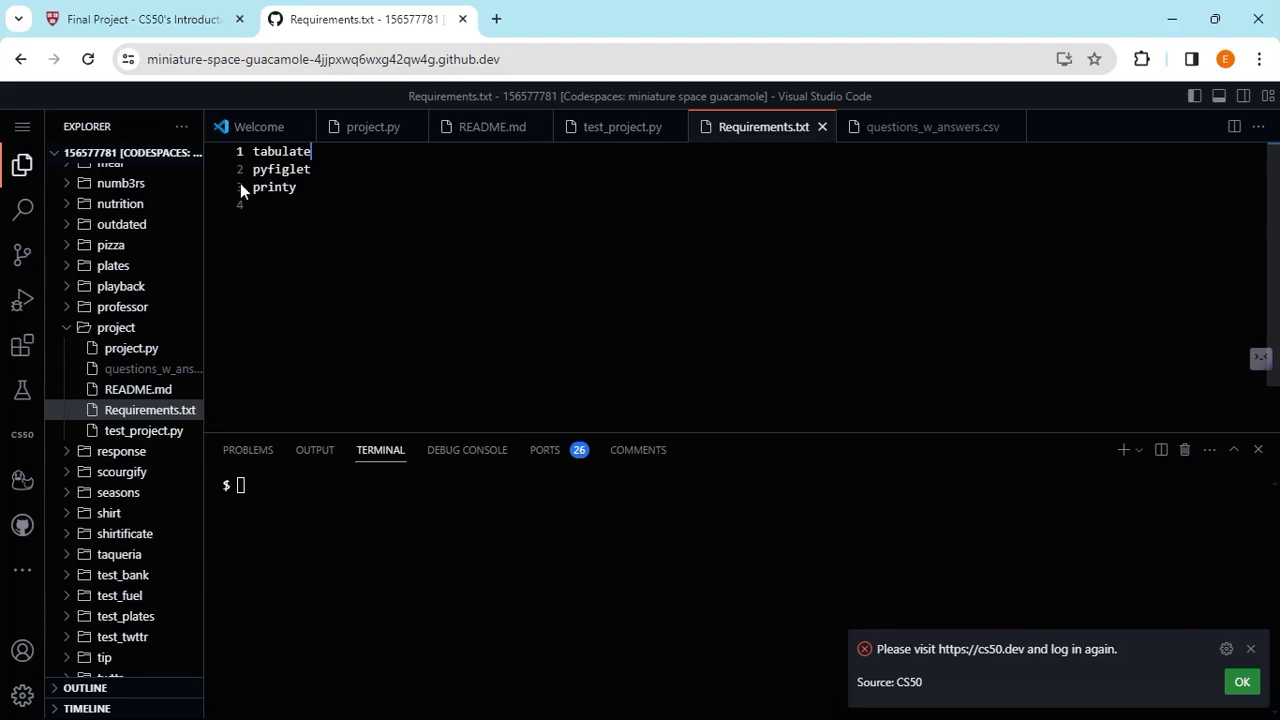
{"action": "left_click", "coordinate": [158, 14]}
{"action": "scroll", "coordinate": [573, 374], "scroll_direction": "down", "scroll_amount": 3}
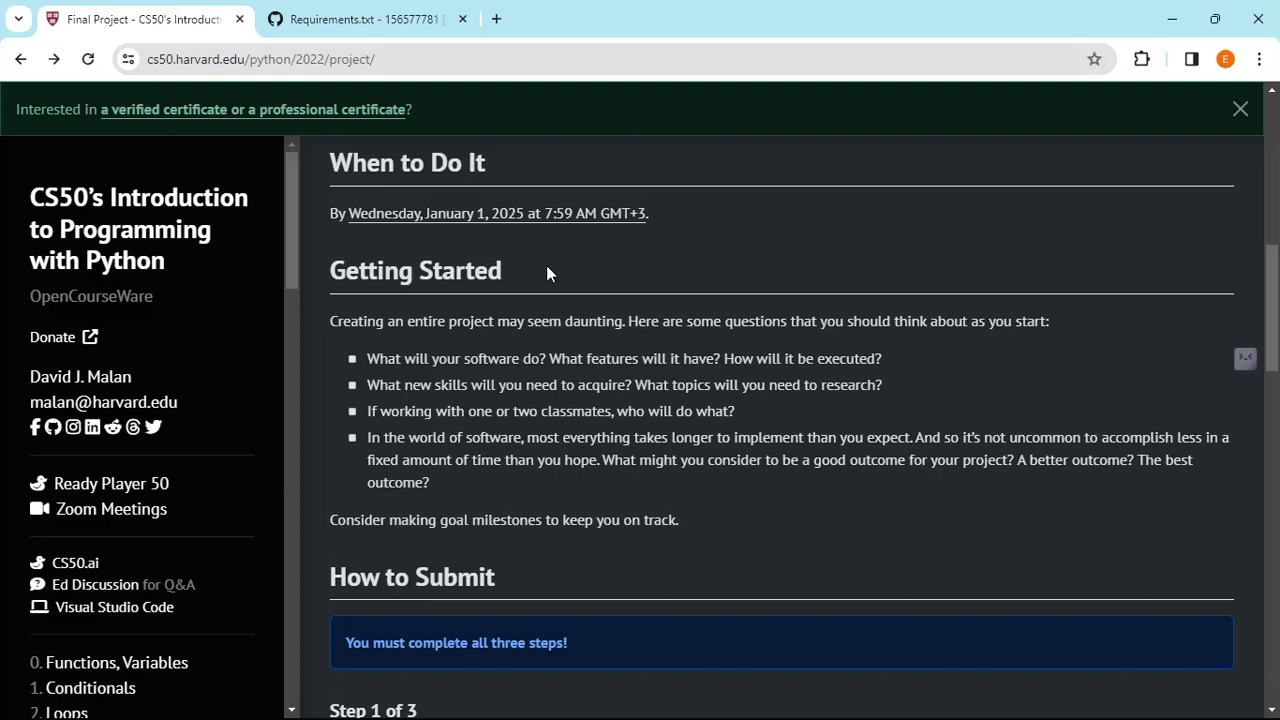
Scroll to How to Submit, reading the 3-minute video and README.md template steps.
{"action": "scroll", "coordinate": [546, 270], "scroll_direction": "down", "scroll_amount": 2}
{"action": "scroll", "coordinate": [548, 266], "scroll_direction": "up", "scroll_amount": 2}
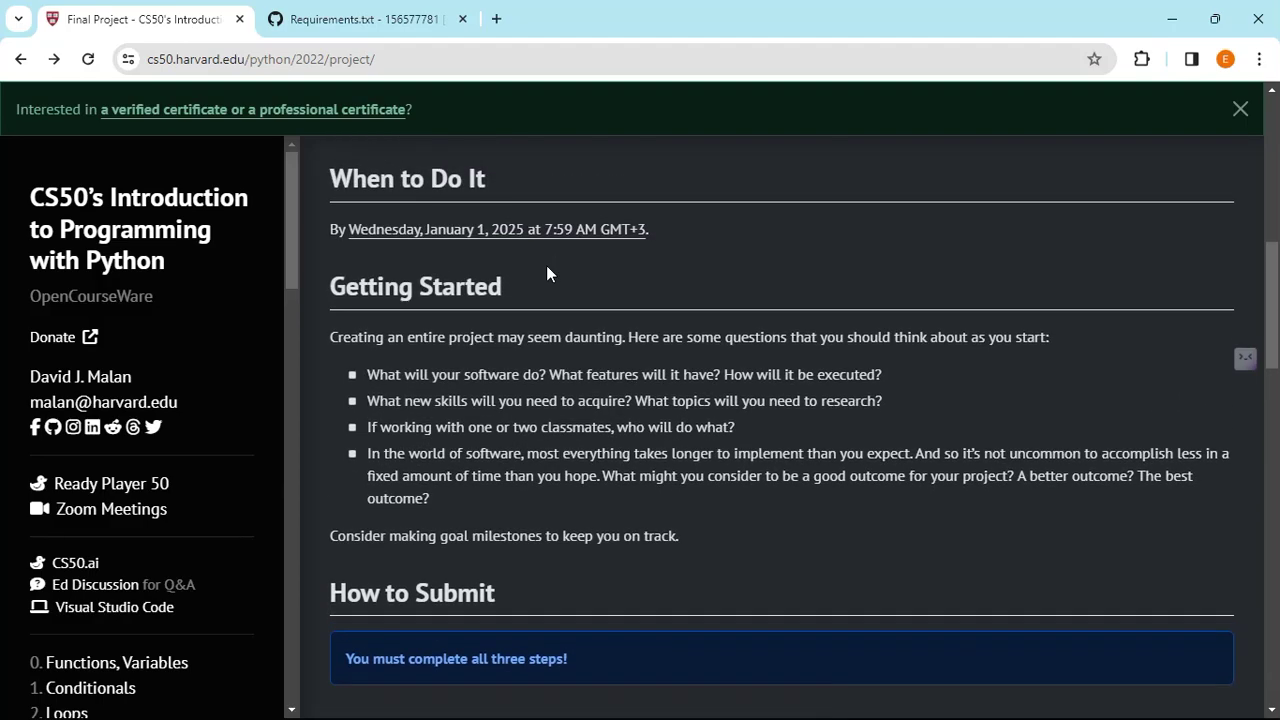
{"action": "scroll", "coordinate": [546, 265], "scroll_direction": "down", "scroll_amount": 1}
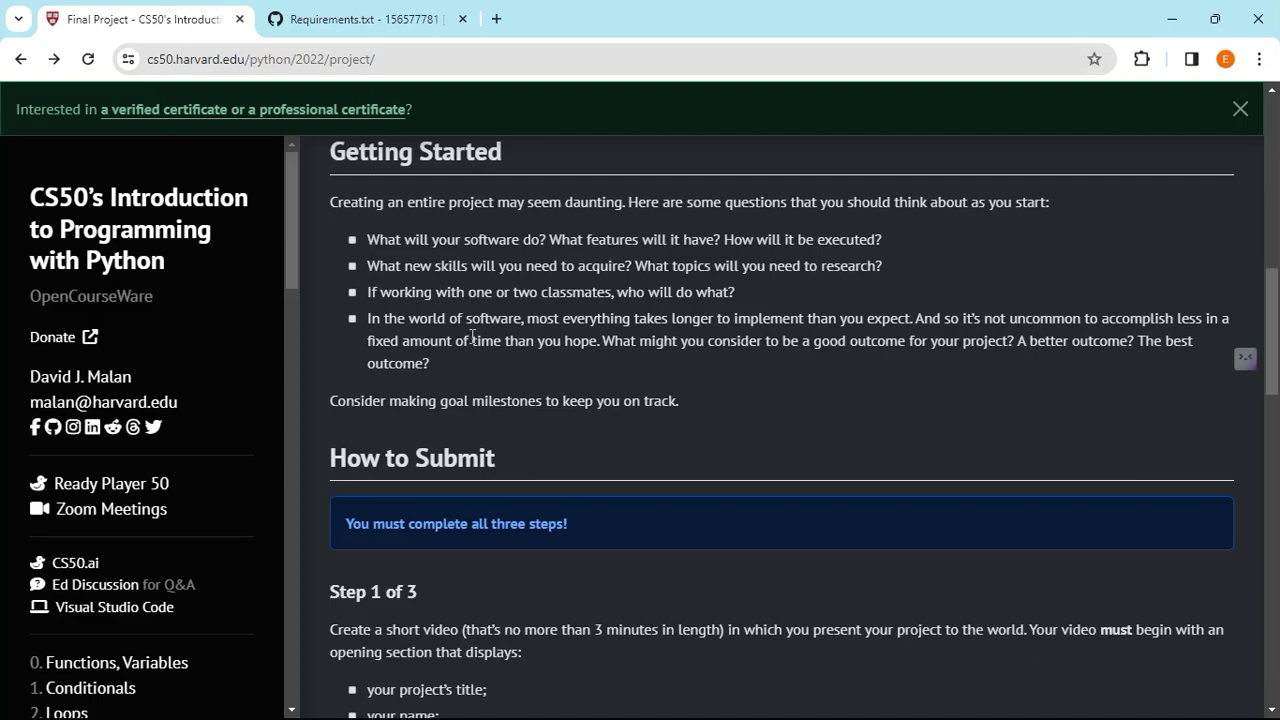
{"action": "scroll", "coordinate": [446, 310], "scroll_direction": "down", "scroll_amount": 4}
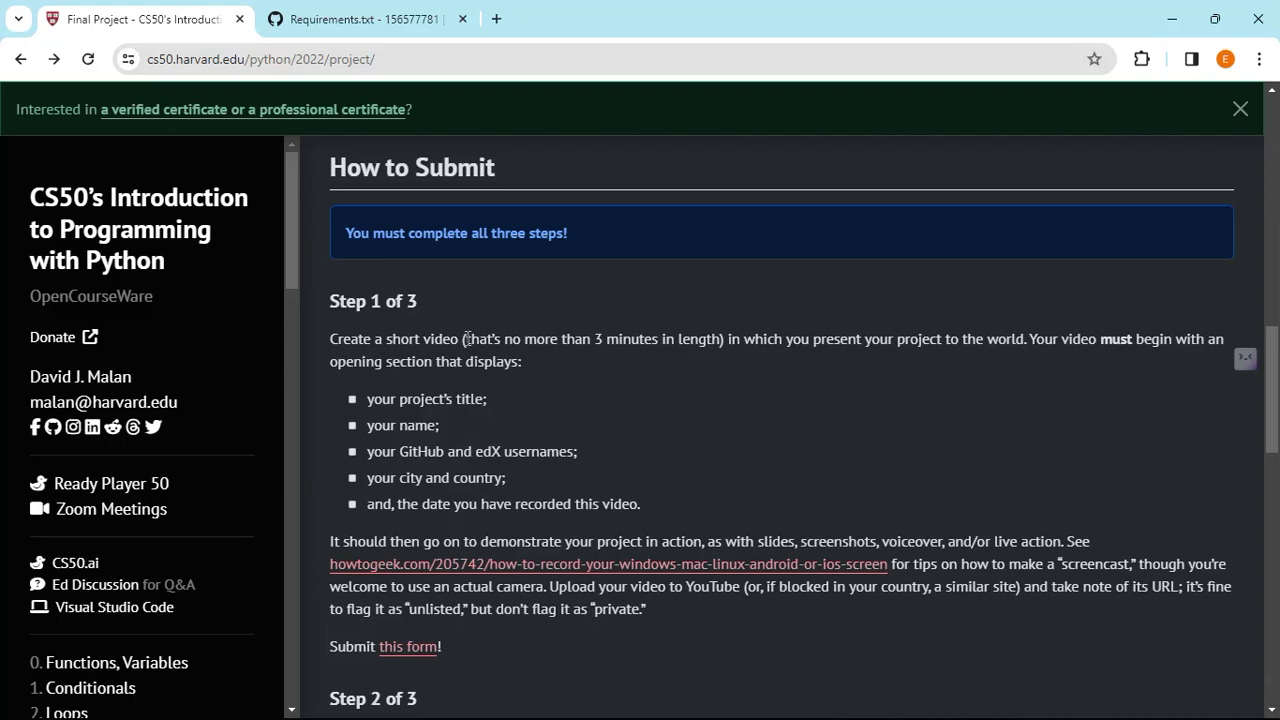
{"action": "scroll", "coordinate": [448, 364], "scroll_direction": "down", "scroll_amount": 1}
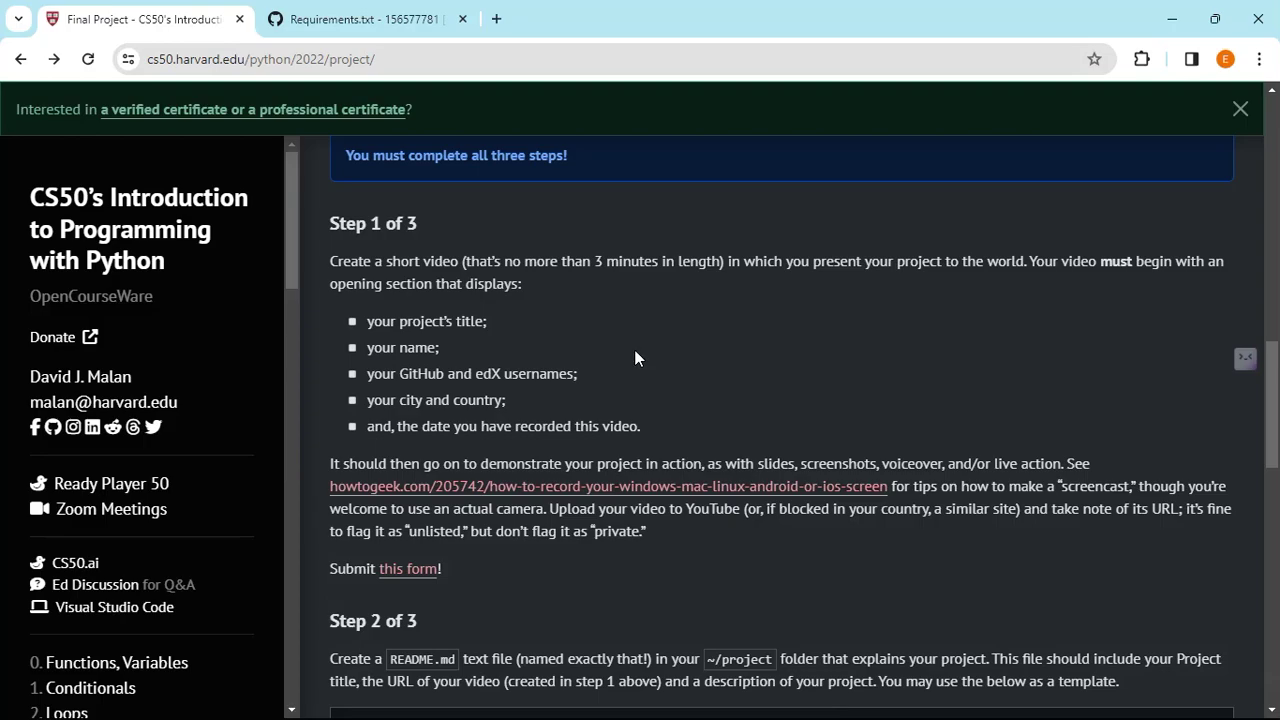
{"action": "scroll", "coordinate": [635, 354], "scroll_direction": "down", "scroll_amount": 1}
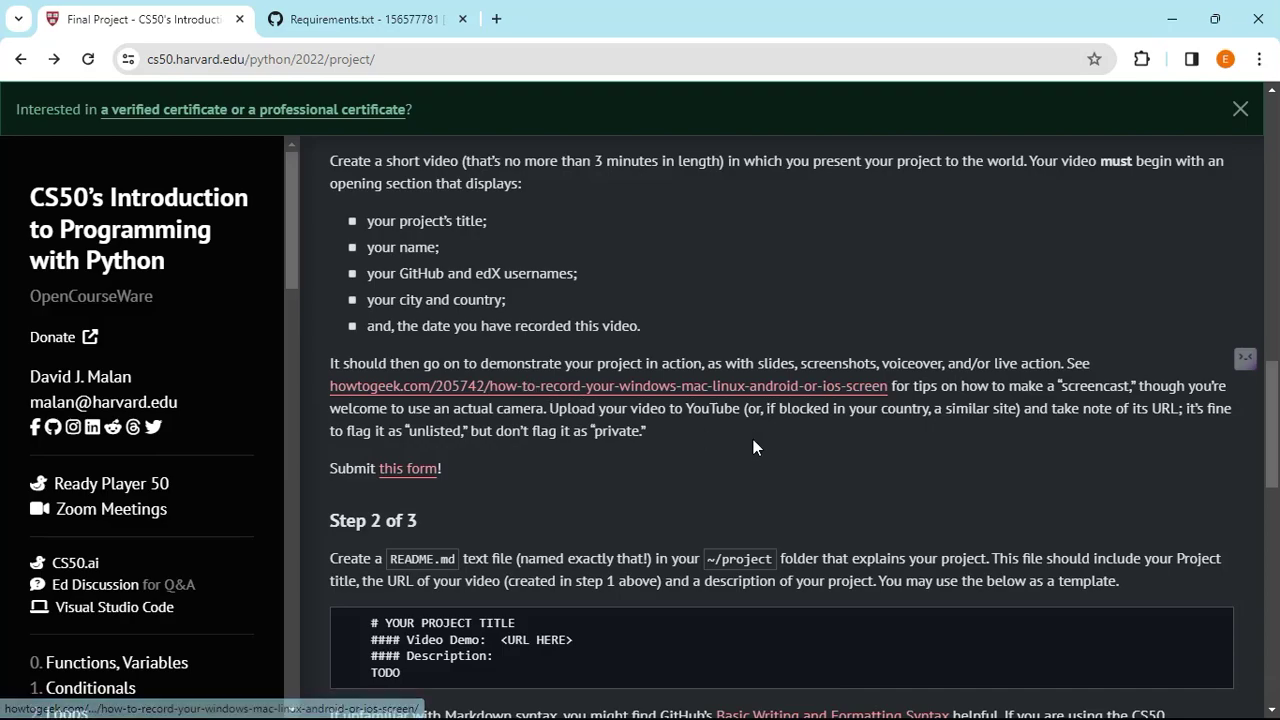
Open the final project submission form and review questions down to the GitHub username field.
{"action": "left_click", "coordinate": [407, 474]}
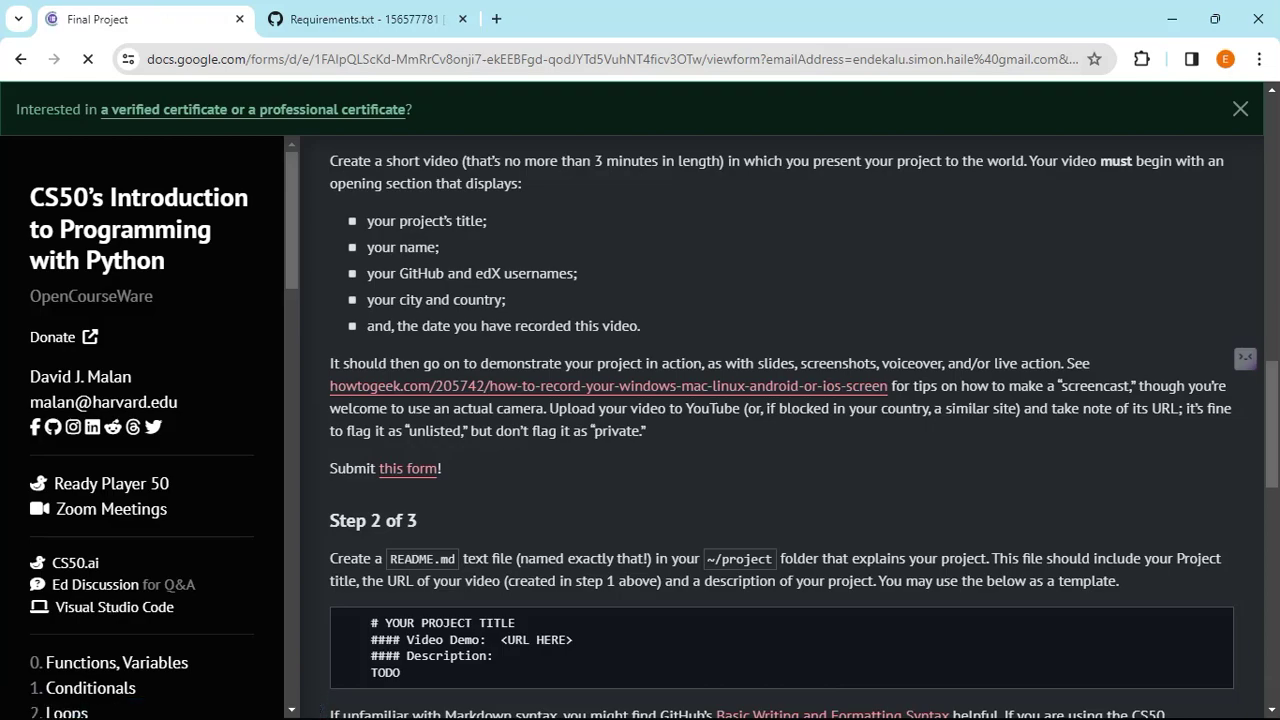
{"action": "scroll", "coordinate": [390, 357], "scroll_direction": "down", "scroll_amount": 1}
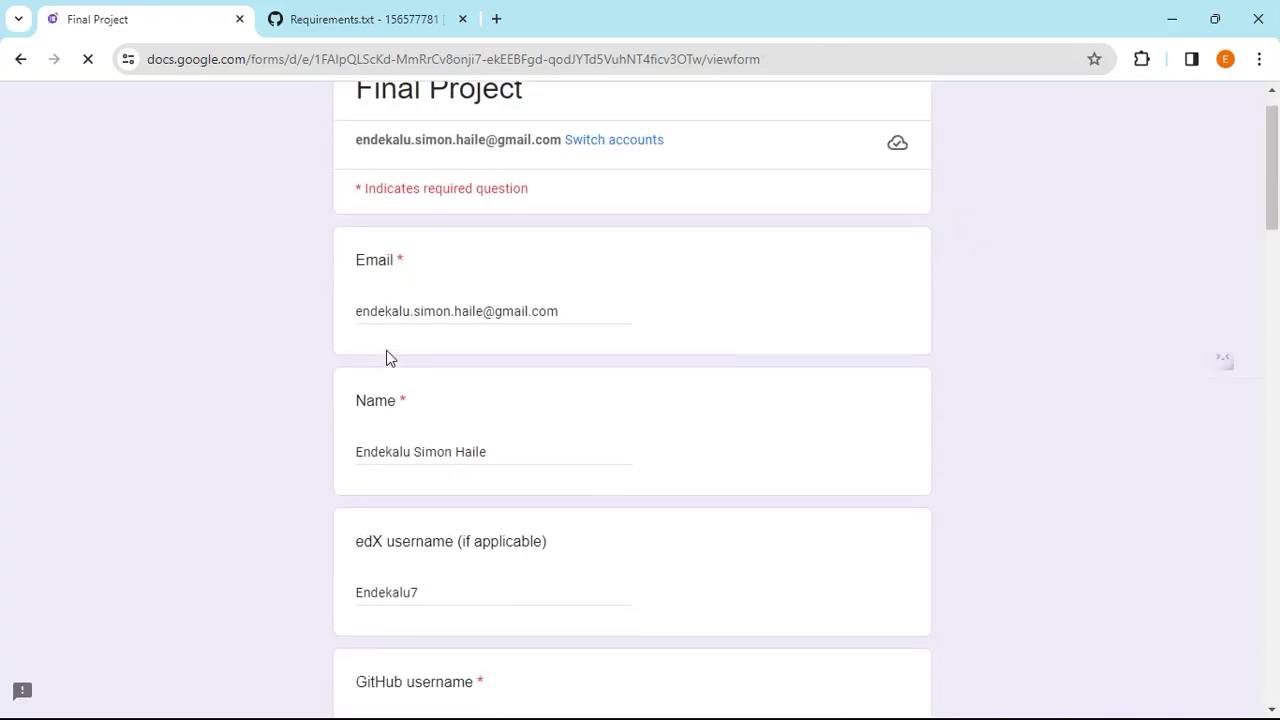
{"action": "scroll", "coordinate": [400, 480], "scroll_direction": "down", "scroll_amount": 2}
{"action": "scroll", "coordinate": [473, 445], "scroll_direction": "down", "scroll_amount": 2}
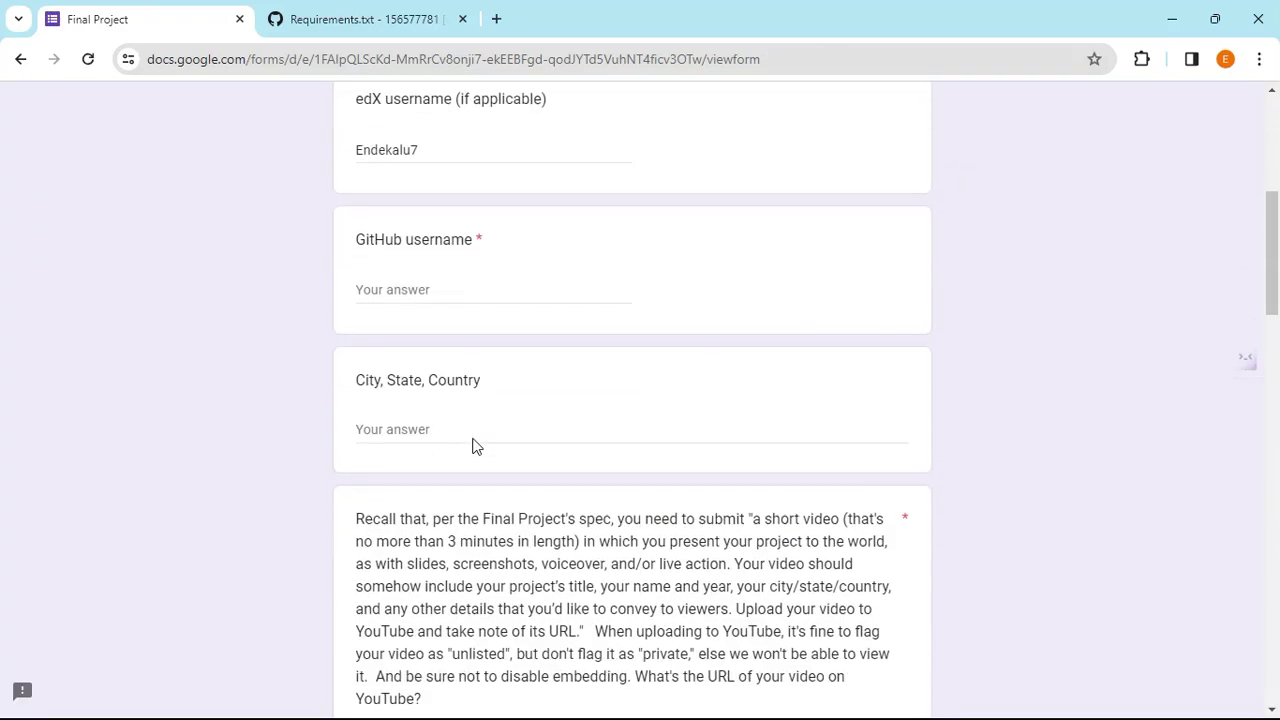
{"action": "left_click", "coordinate": [414, 289]}
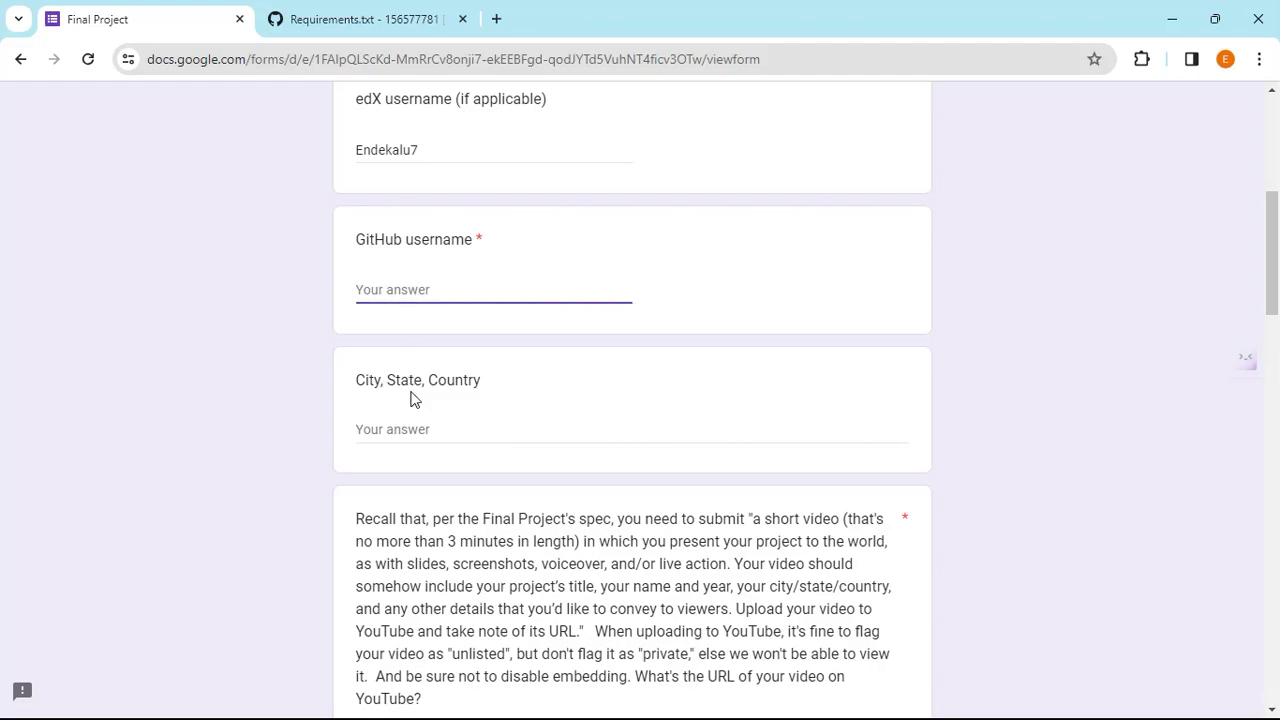
{"action": "scroll", "coordinate": [414, 404], "scroll_direction": "down", "scroll_amount": 3}
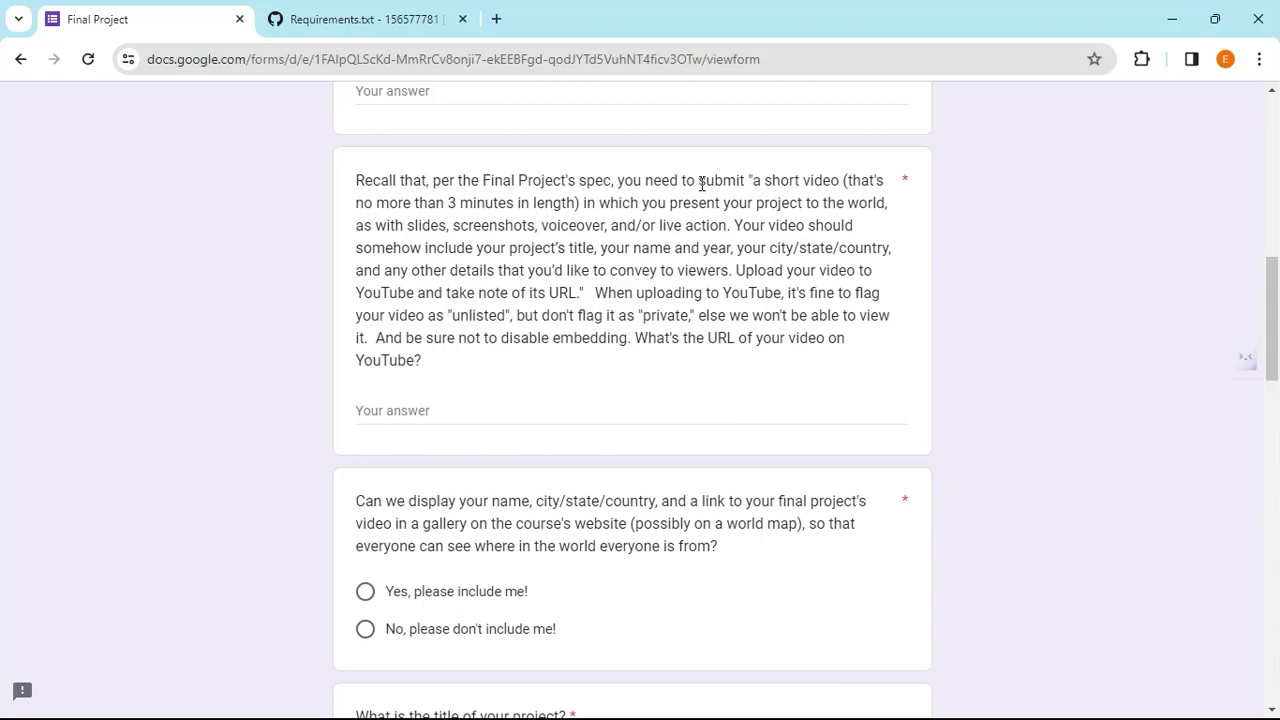
Paste the YouTube video URL into the video URL answer.
{"action": "left_click", "coordinate": [427, 412]}
{"action": "key", "text": "ctrl+f"}
{"action": "key", "text": "ctrl+v"}
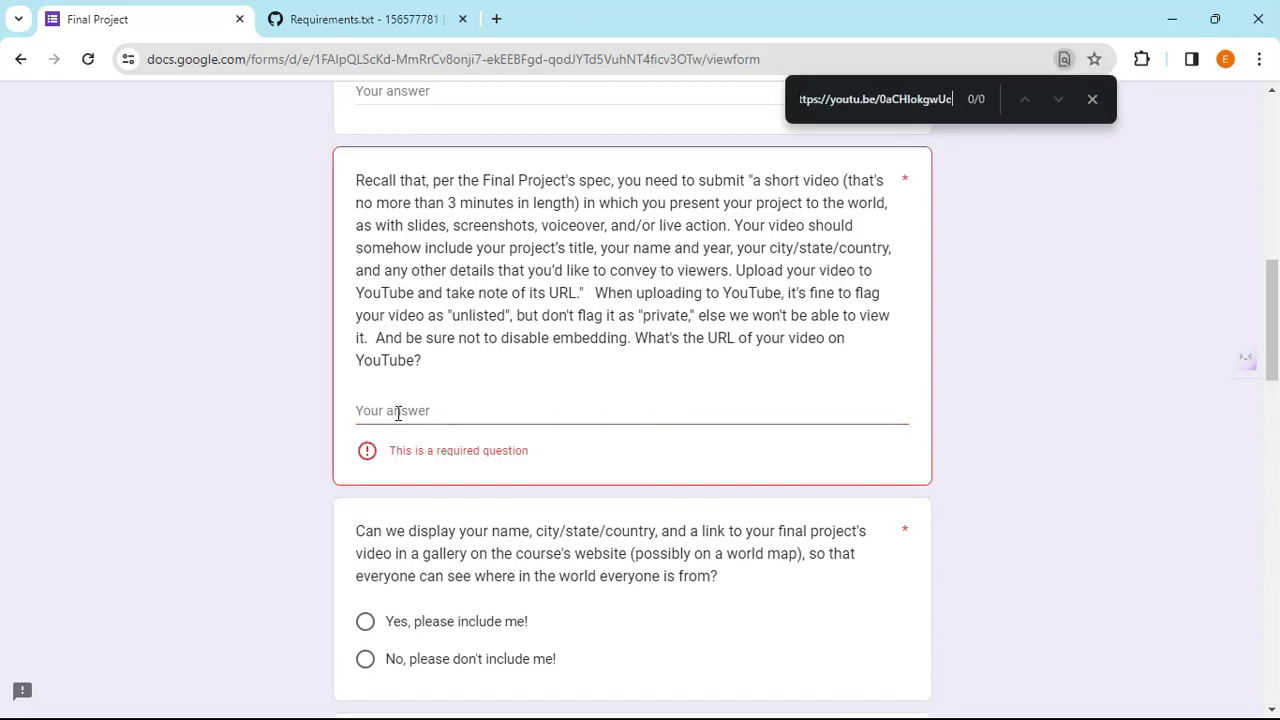
{"action": "left_click", "coordinate": [397, 413]}
{"action": "type", "text": "https://youtu.be/0aCHIokgwUc"}
Review the remaining questions down to Submit, then go back to the CS50 instructions page.
{"action": "scroll", "coordinate": [583, 419], "scroll_direction": "down", "scroll_amount": 2}
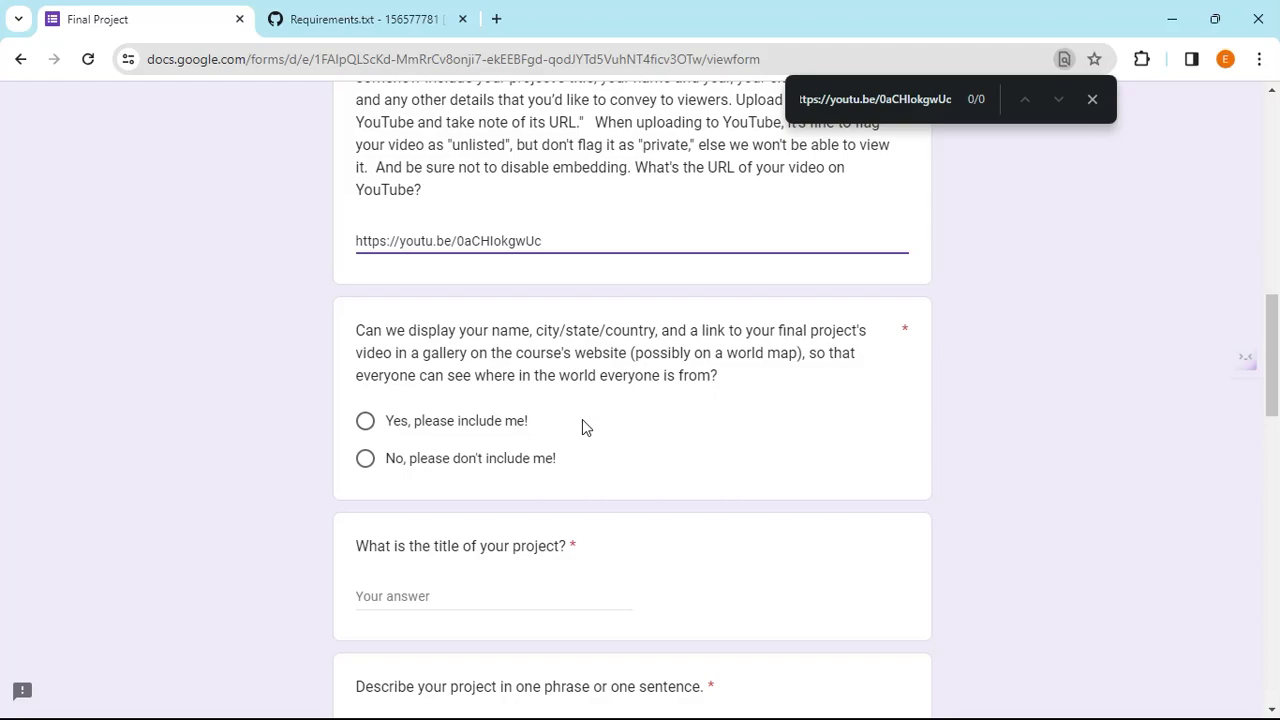
{"action": "scroll", "coordinate": [582, 419], "scroll_direction": "down", "scroll_amount": 1}
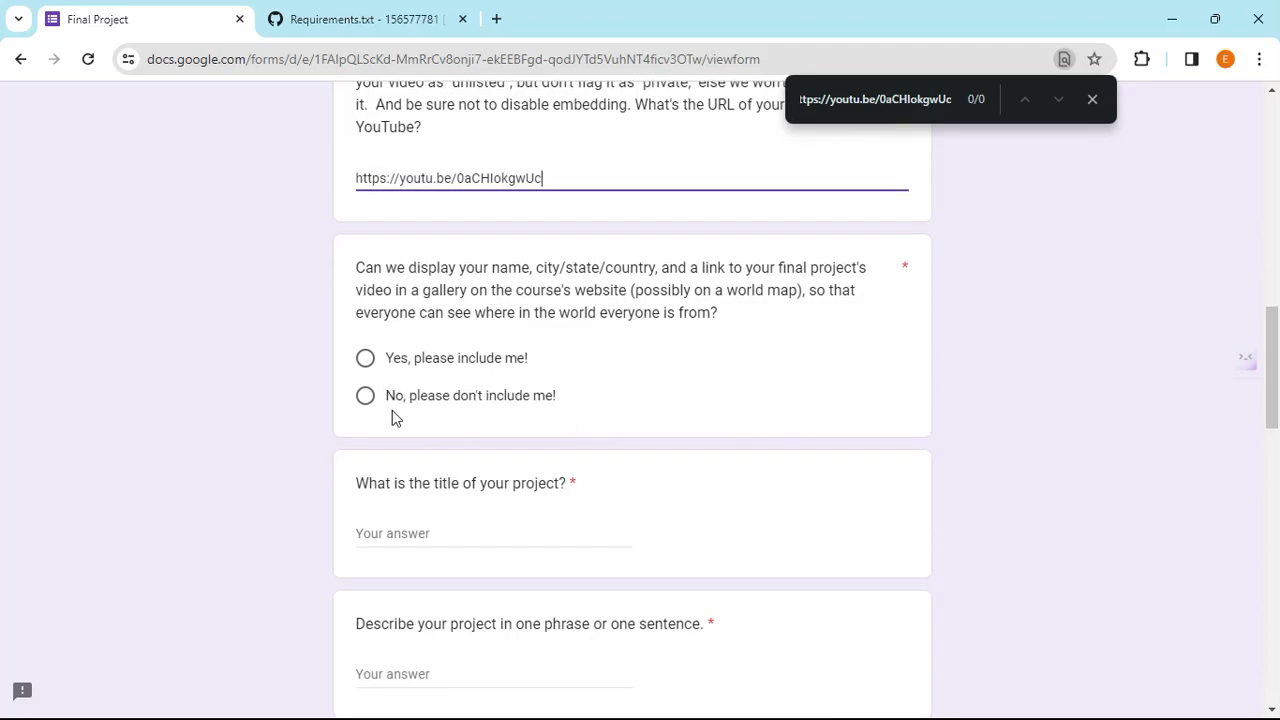
{"action": "scroll", "coordinate": [423, 451], "scroll_direction": "down", "scroll_amount": 2}
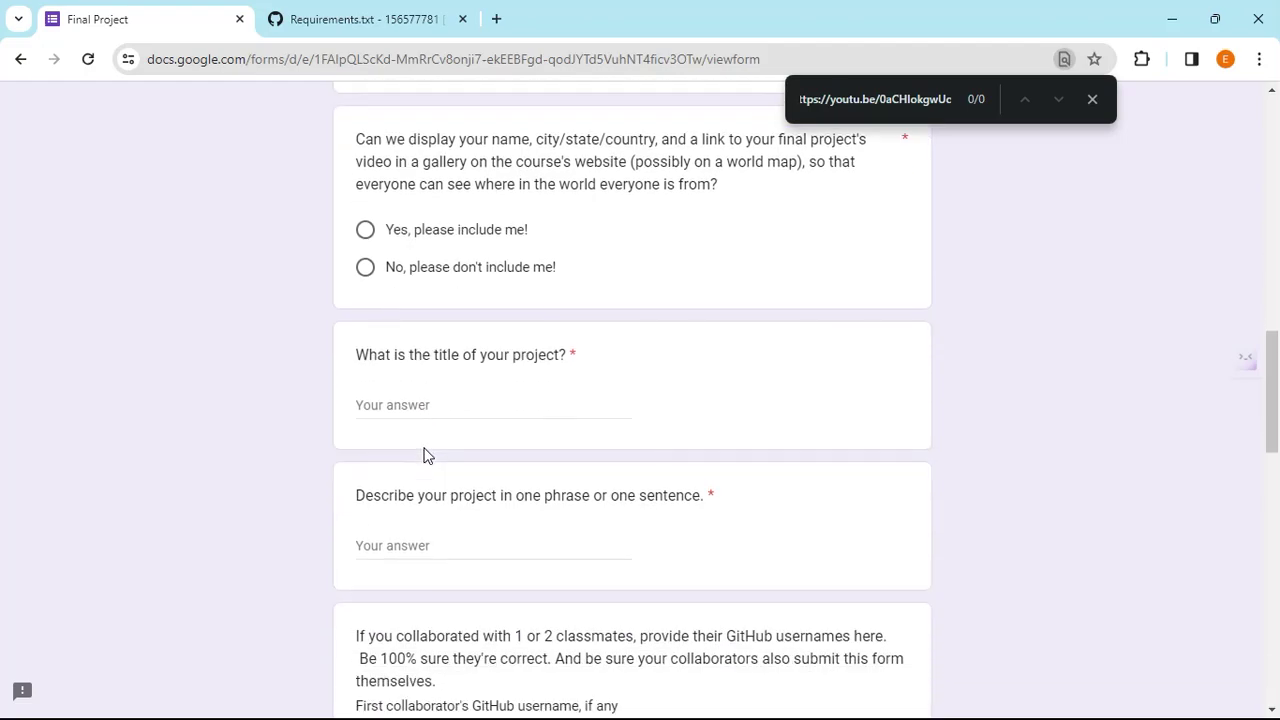
{"action": "scroll", "coordinate": [454, 404], "scroll_direction": "down", "scroll_amount": 1}
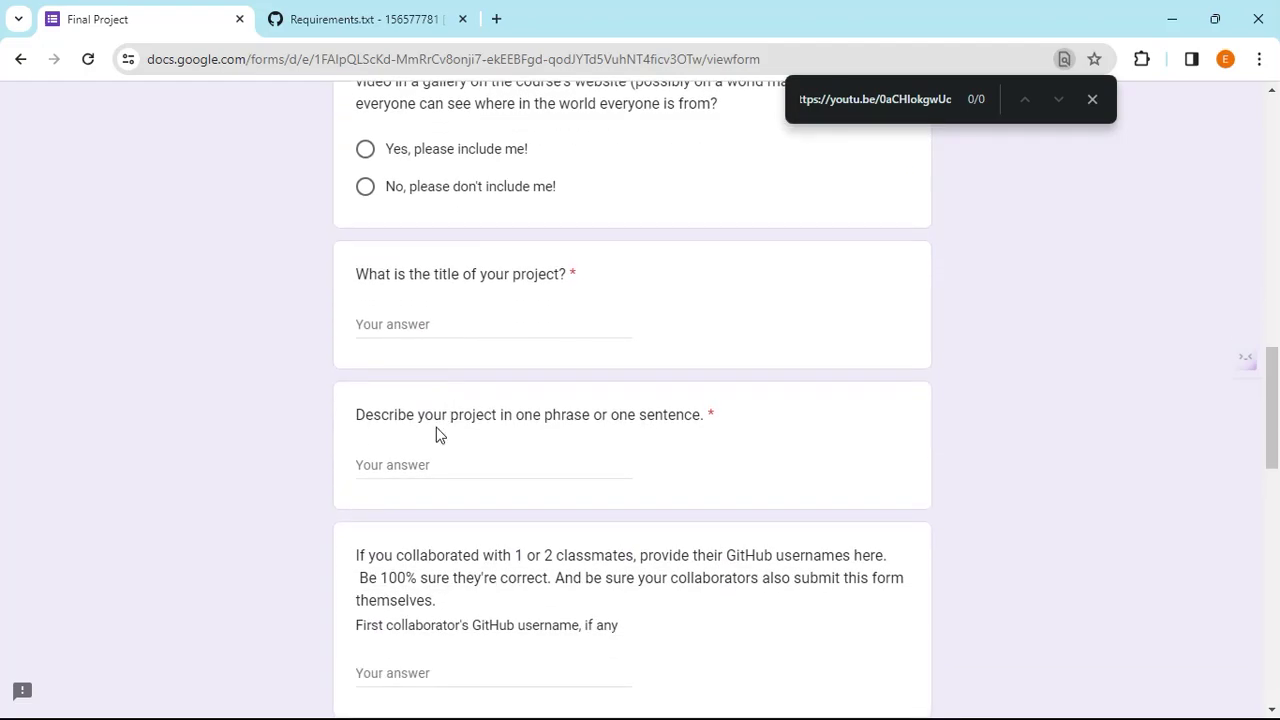
{"action": "scroll", "coordinate": [477, 463], "scroll_direction": "down", "scroll_amount": 1}
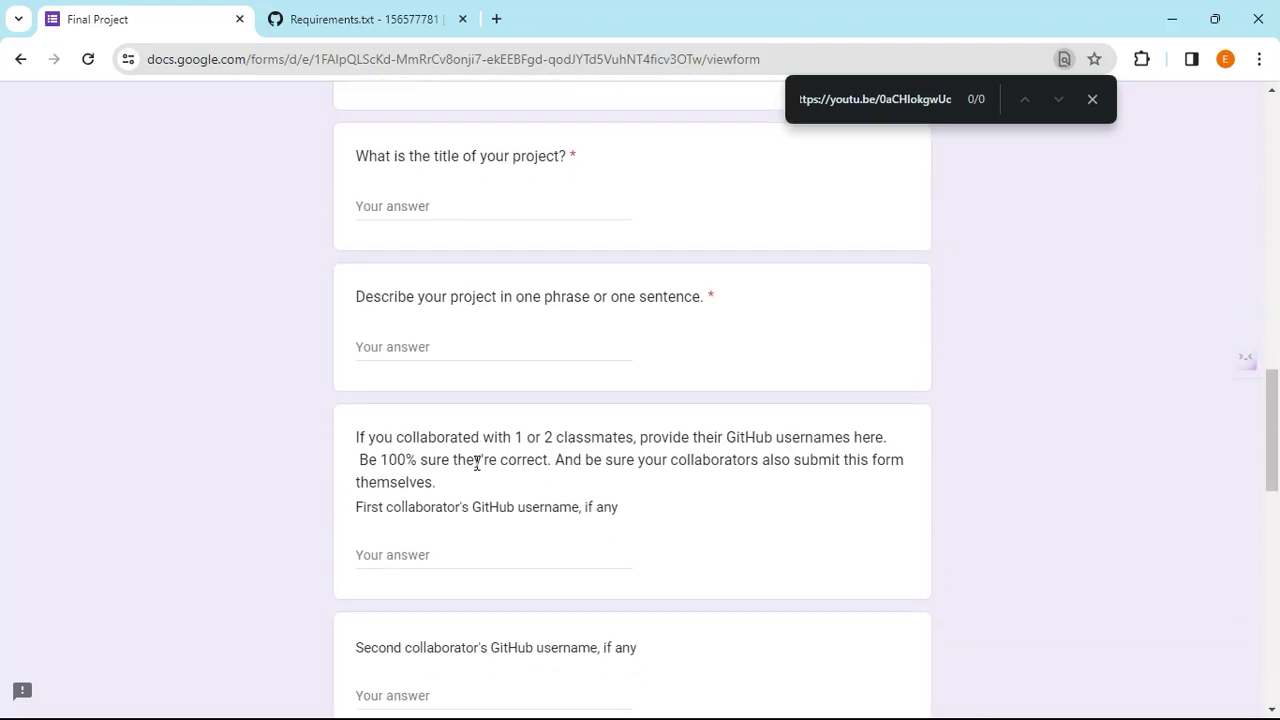
{"action": "scroll", "coordinate": [468, 468], "scroll_direction": "down", "scroll_amount": 2}
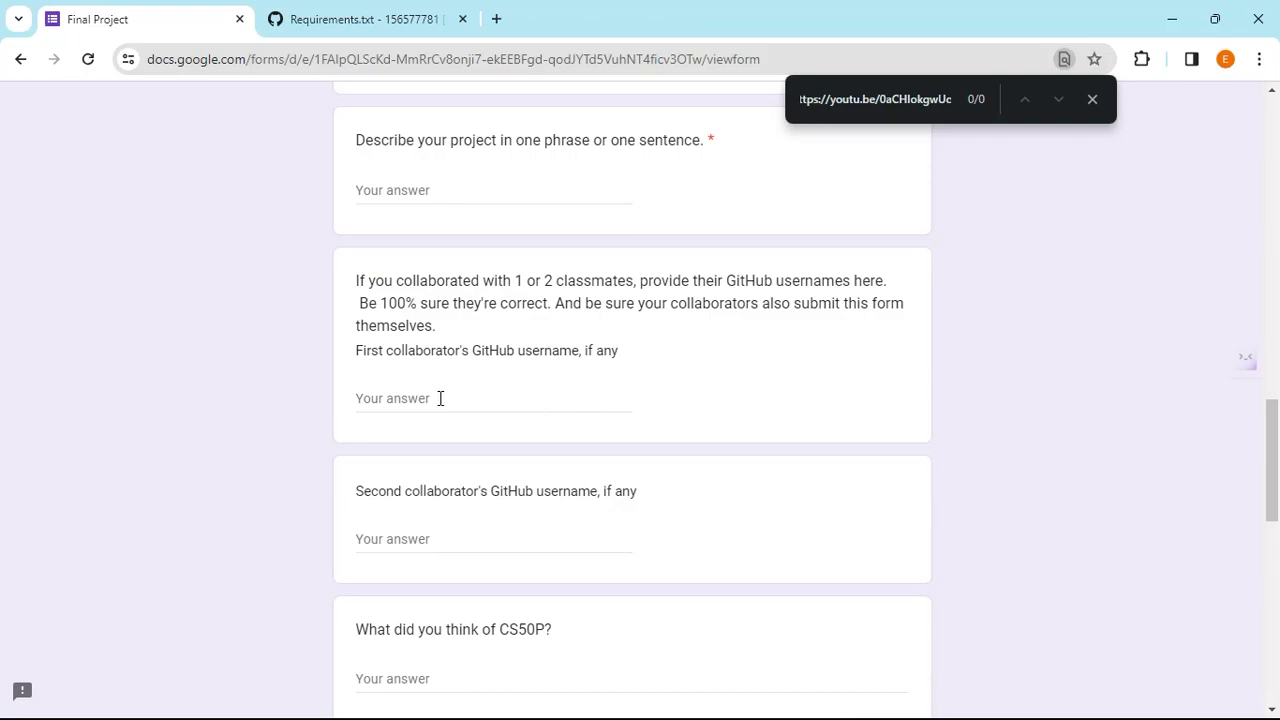
{"action": "scroll", "coordinate": [440, 398], "scroll_direction": "down", "scroll_amount": 2}
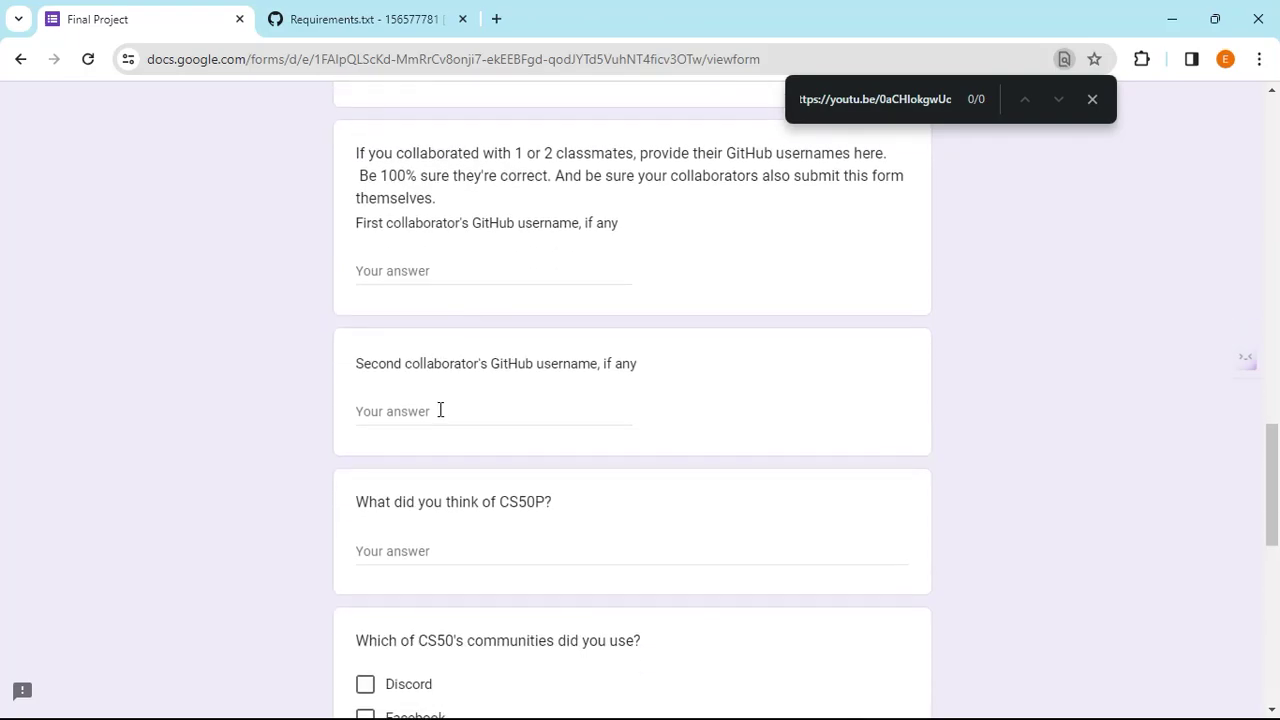
{"action": "scroll", "coordinate": [416, 405], "scroll_direction": "down", "scroll_amount": 2}
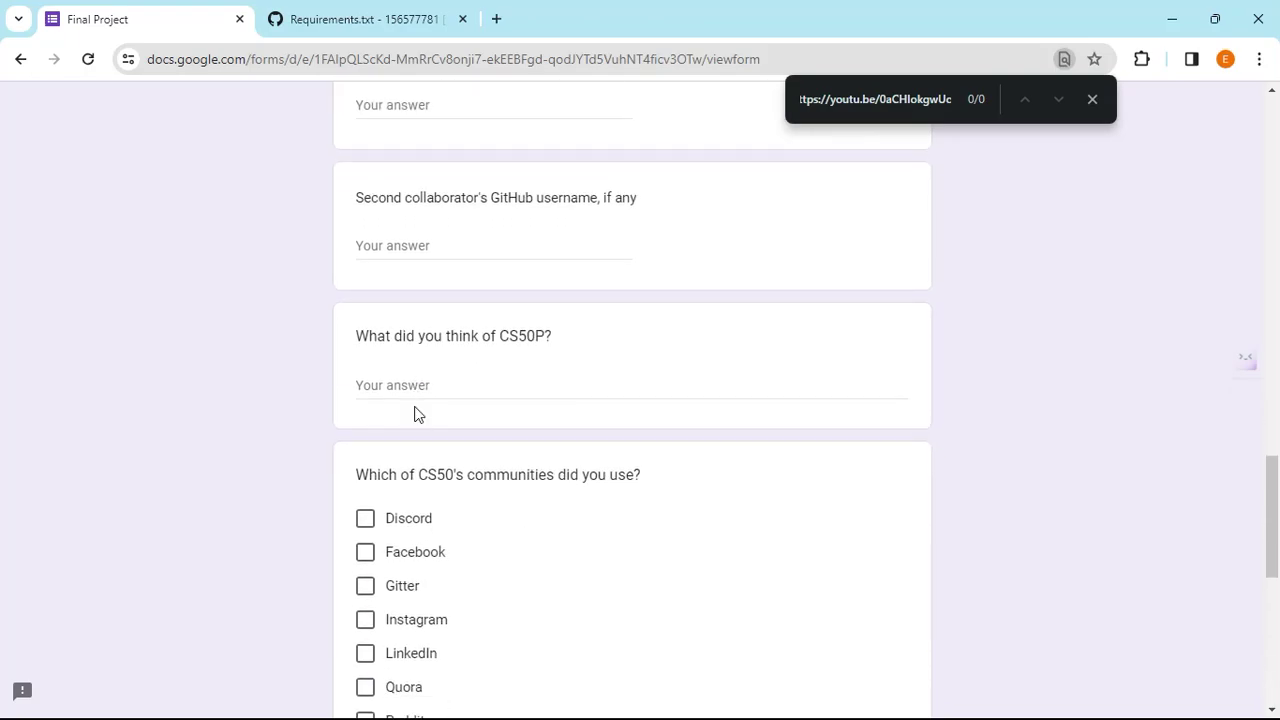
{"action": "scroll", "coordinate": [418, 413], "scroll_direction": "down", "scroll_amount": 2}
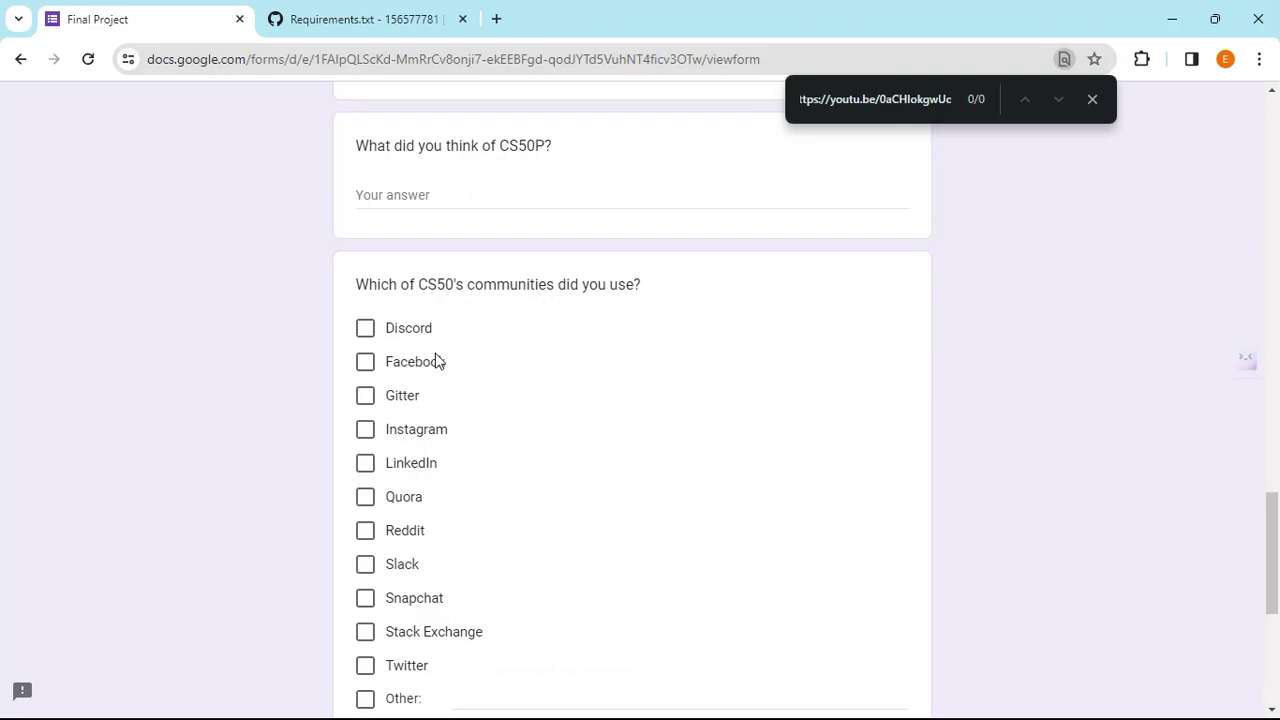
{"action": "scroll", "coordinate": [476, 440], "scroll_direction": "down", "scroll_amount": 5}
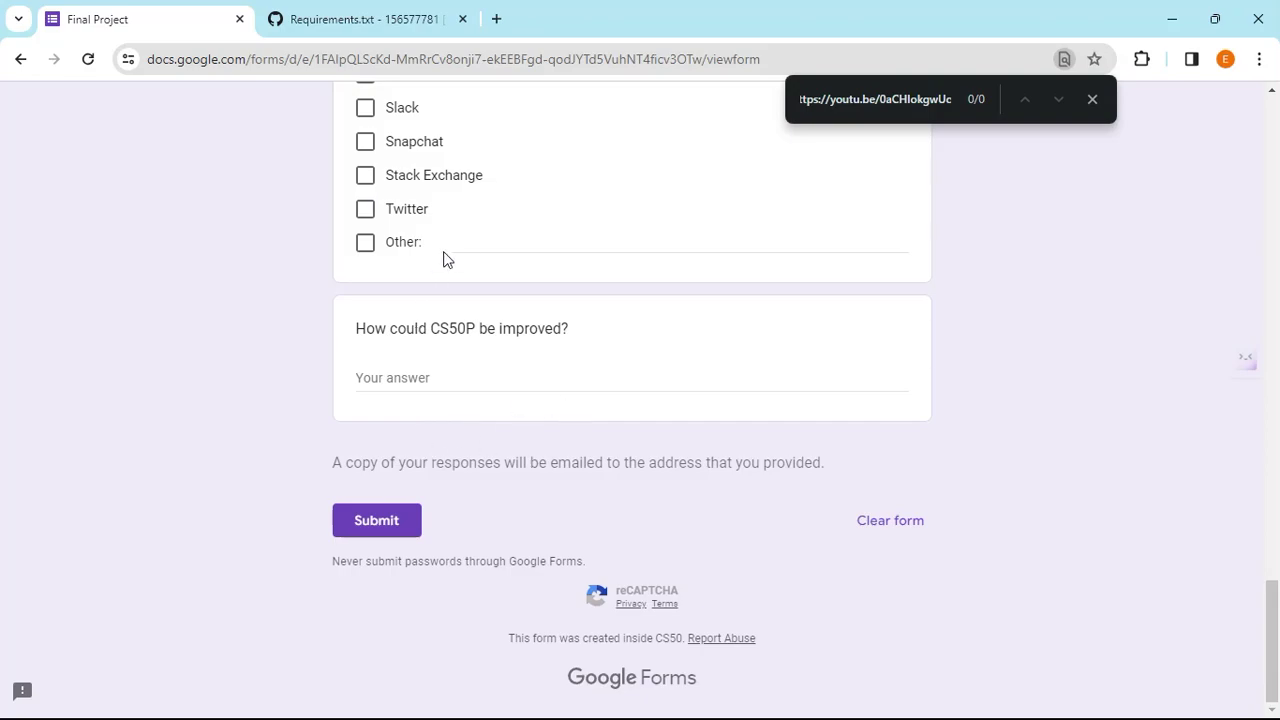
{"action": "left_click", "coordinate": [21, 60]}
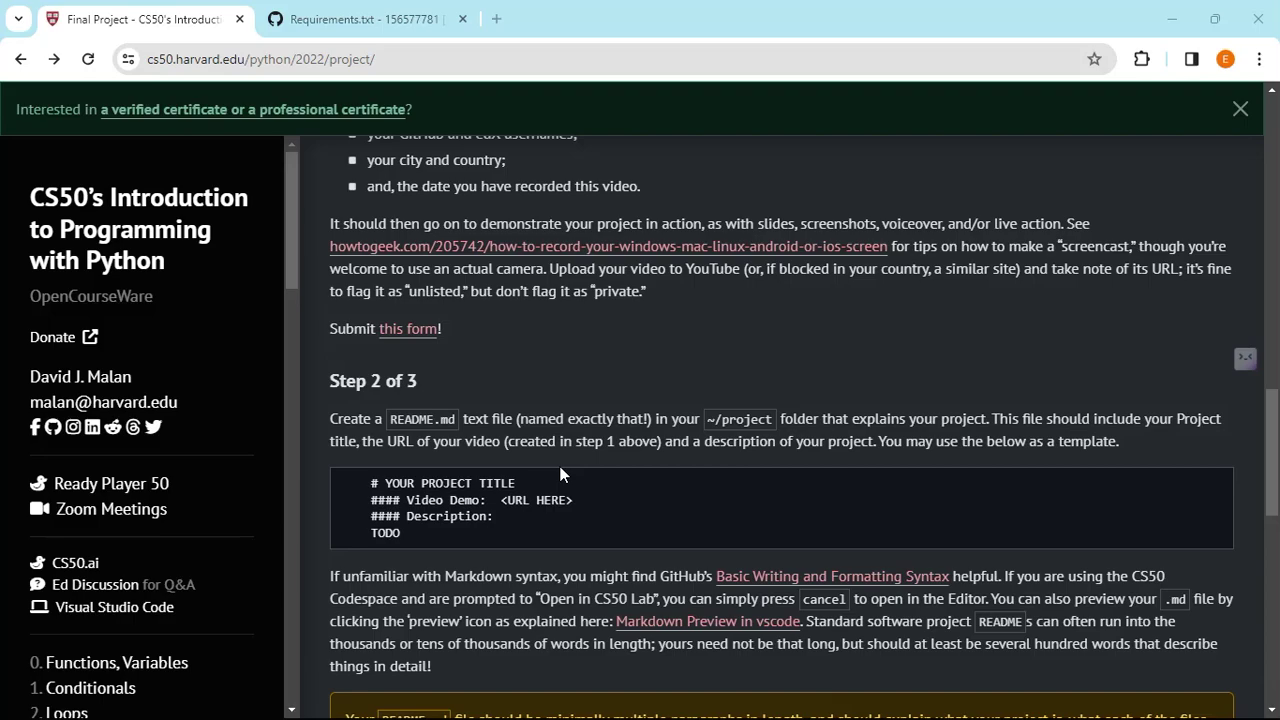
Read Step 2's README requirements, then switch to the Codespace showing Requirements.txt.
{"action": "scroll", "coordinate": [560, 475], "scroll_direction": "down", "scroll_amount": 1}
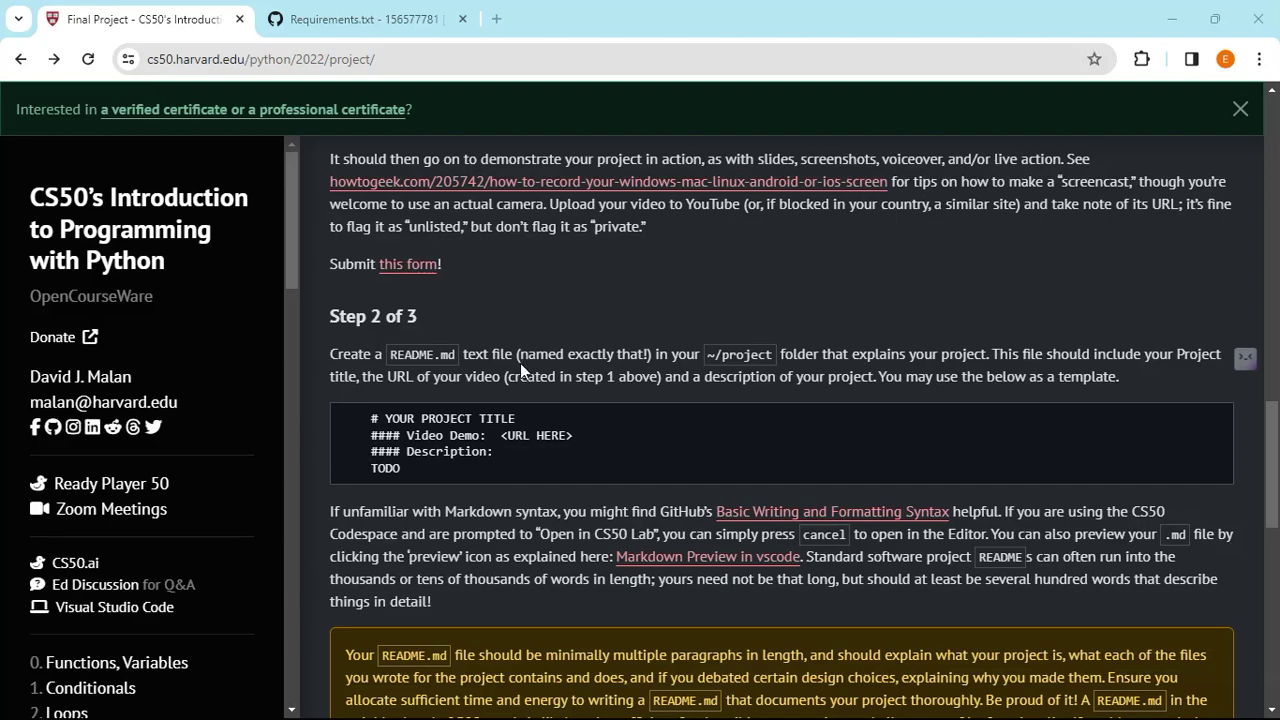
{"action": "left_click", "coordinate": [375, 10]}
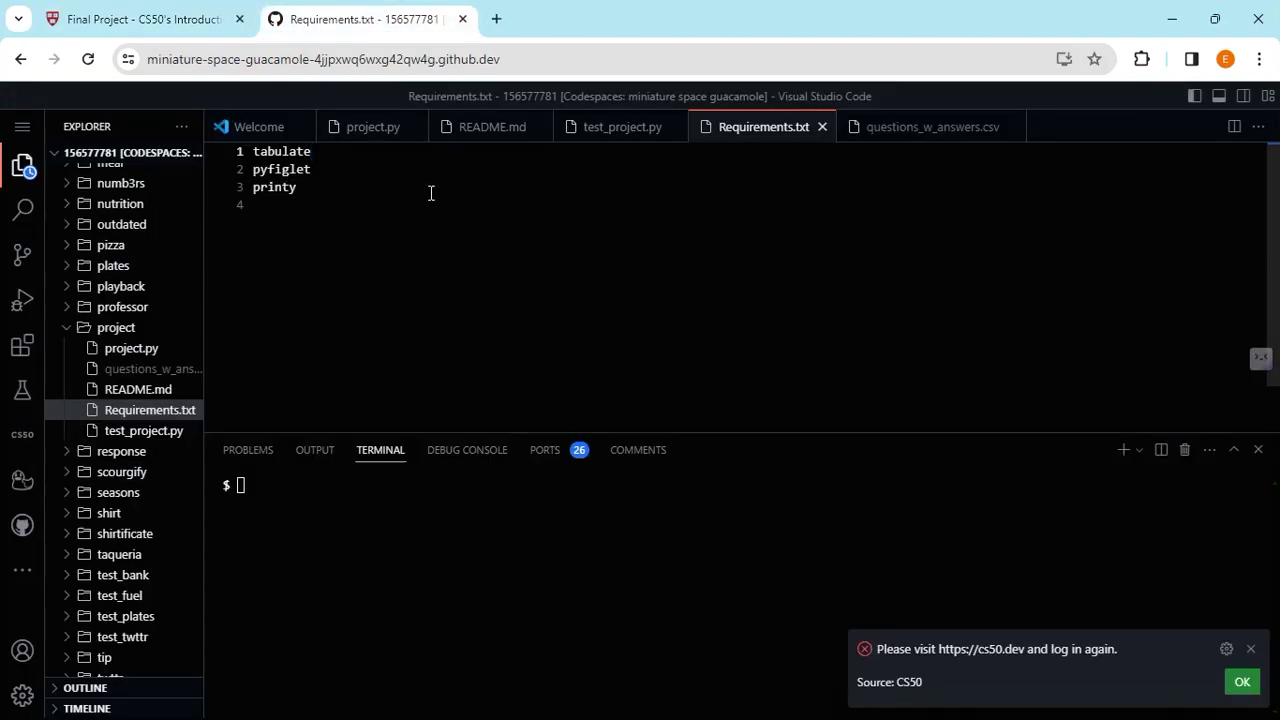
Open README.md and highlight the video demo label on line 2.
{"action": "left_click", "coordinate": [500, 128]}
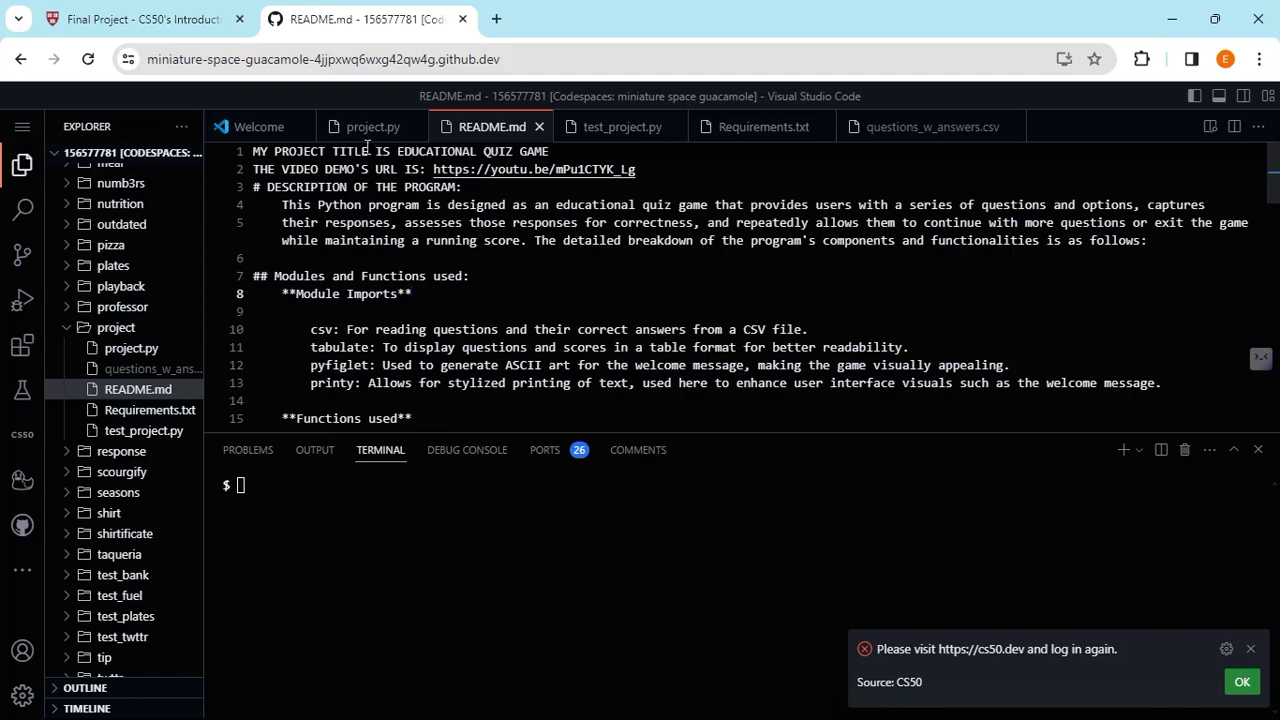
{"action": "left_click_drag", "start_coordinate": [257, 170], "coordinate": [384, 169]}
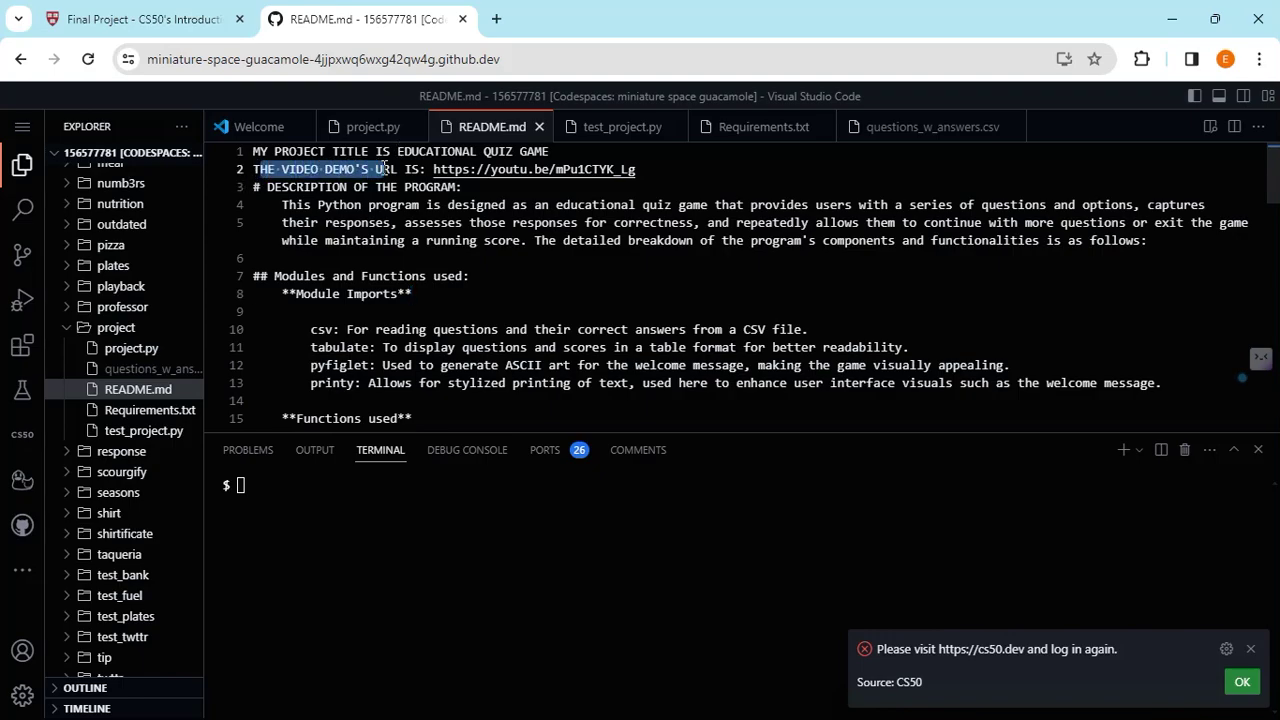
{"action": "mouse_move", "coordinate": [384, 169]}
{"action": "left_mouse_down"}
{"action": "mouse_move", "coordinate": [366, 172]}
{"action": "mouse_move", "coordinate": [400, 172]}
{"action": "left_mouse_up"}
{"action": "left_click", "coordinate": [519, 204]}
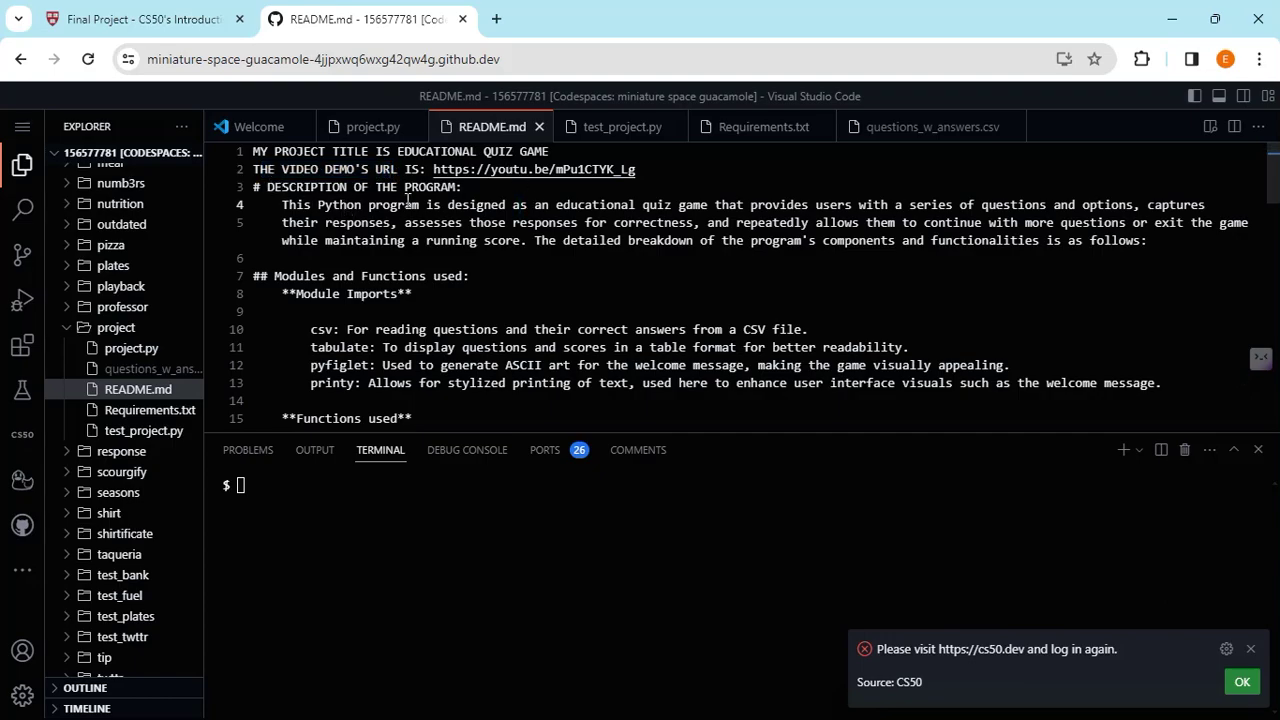
Read the README.md program description to the end and scroll back up.
{"action": "scroll", "coordinate": [405, 248], "scroll_direction": "down", "scroll_amount": 1}
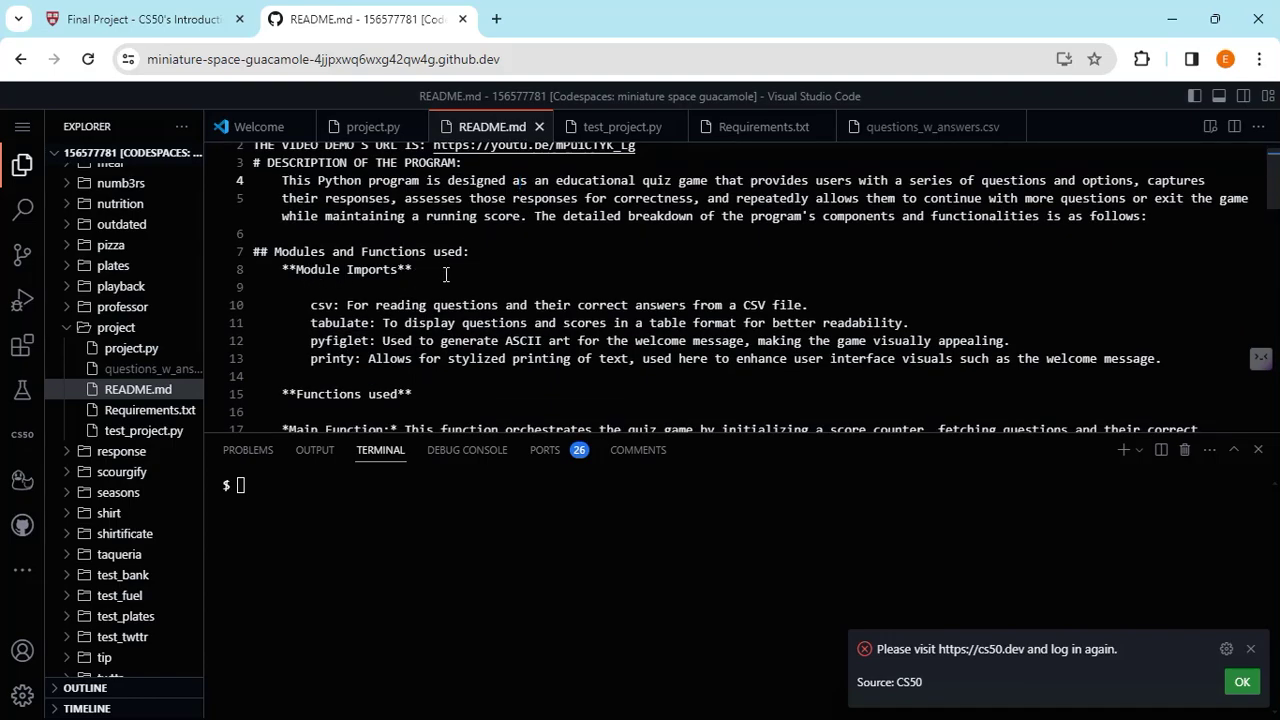
{"action": "scroll", "coordinate": [454, 277], "scroll_direction": "down", "scroll_amount": 1}
{"action": "scroll", "coordinate": [352, 270], "scroll_direction": "down", "scroll_amount": 2}
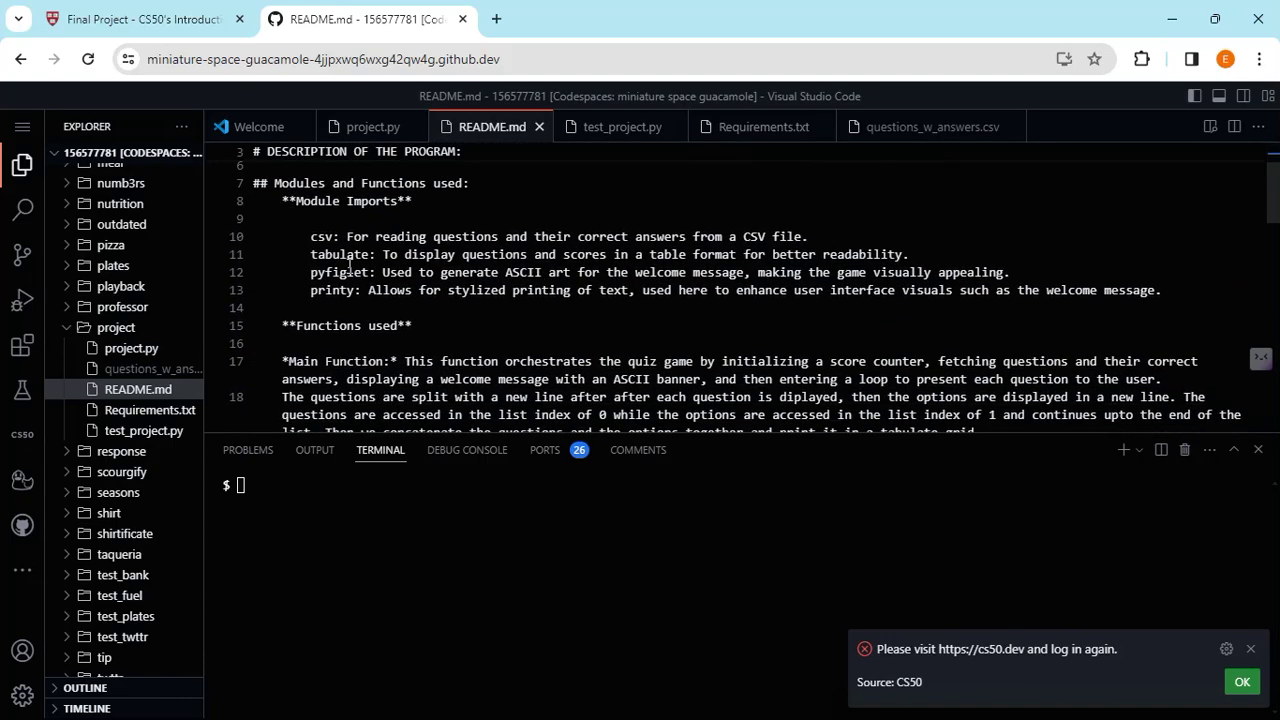
{"action": "scroll", "coordinate": [406, 347], "scroll_direction": "down", "scroll_amount": 15}
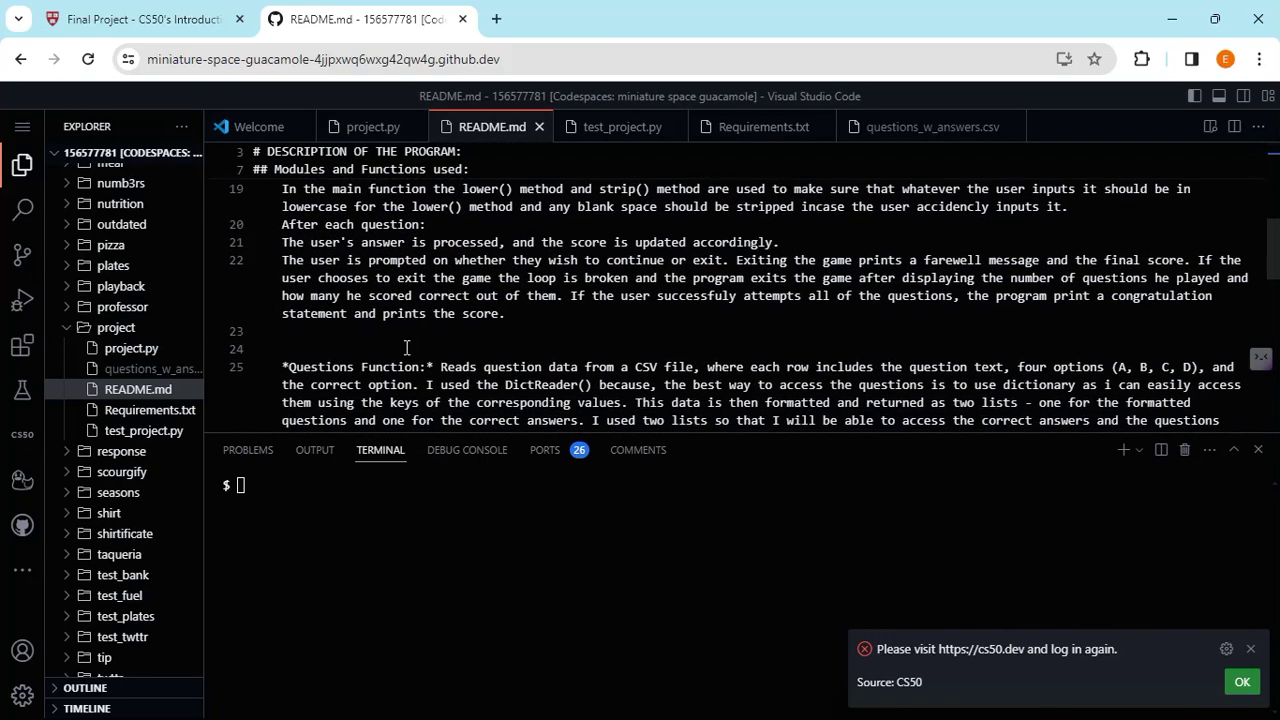
{"action": "scroll", "coordinate": [393, 297], "scroll_direction": "down", "scroll_amount": 4}
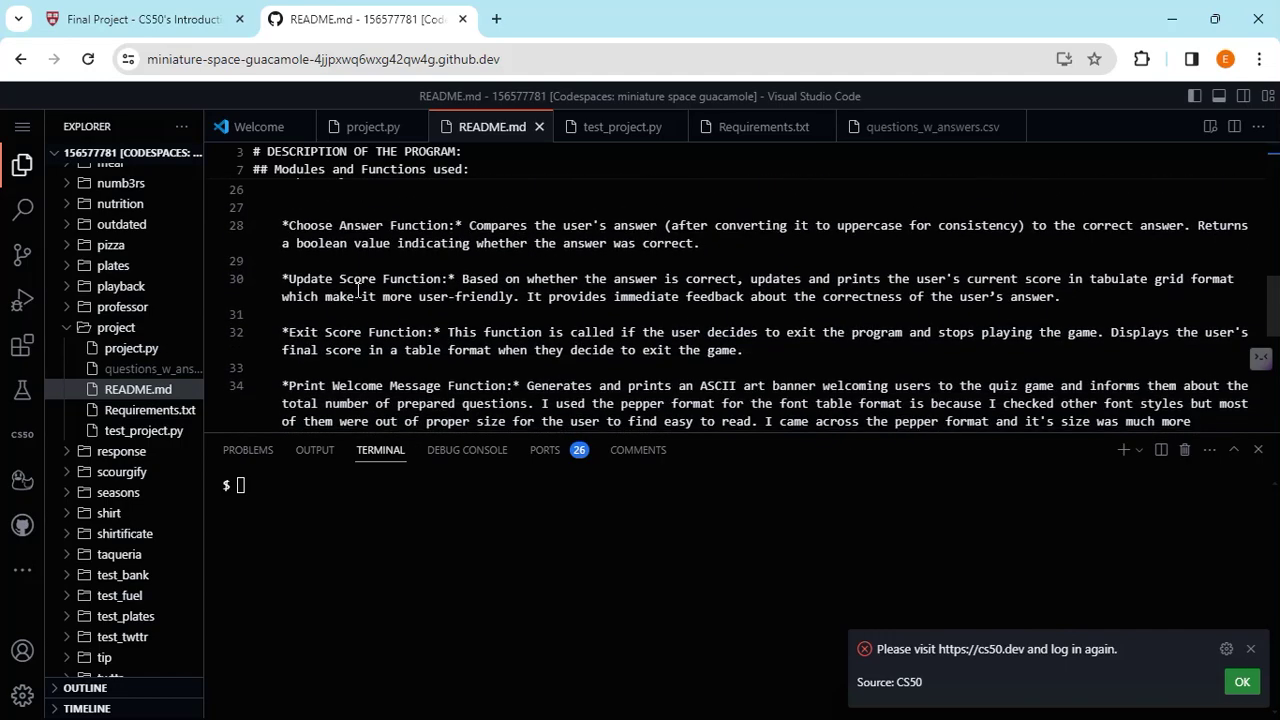
{"action": "scroll", "coordinate": [313, 285], "scroll_direction": "down", "scroll_amount": 2}
{"action": "scroll", "coordinate": [300, 280], "scroll_direction": "down", "scroll_amount": 3}
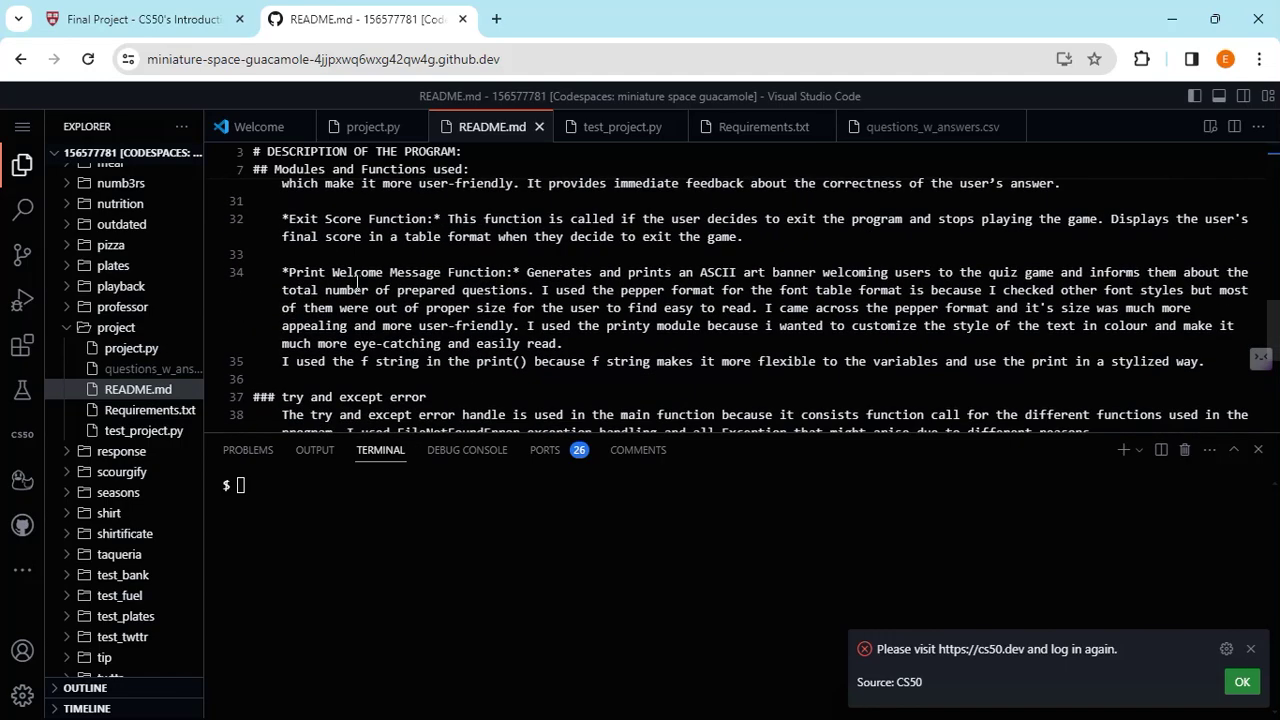
{"action": "scroll", "coordinate": [296, 277], "scroll_direction": "down", "scroll_amount": 2}
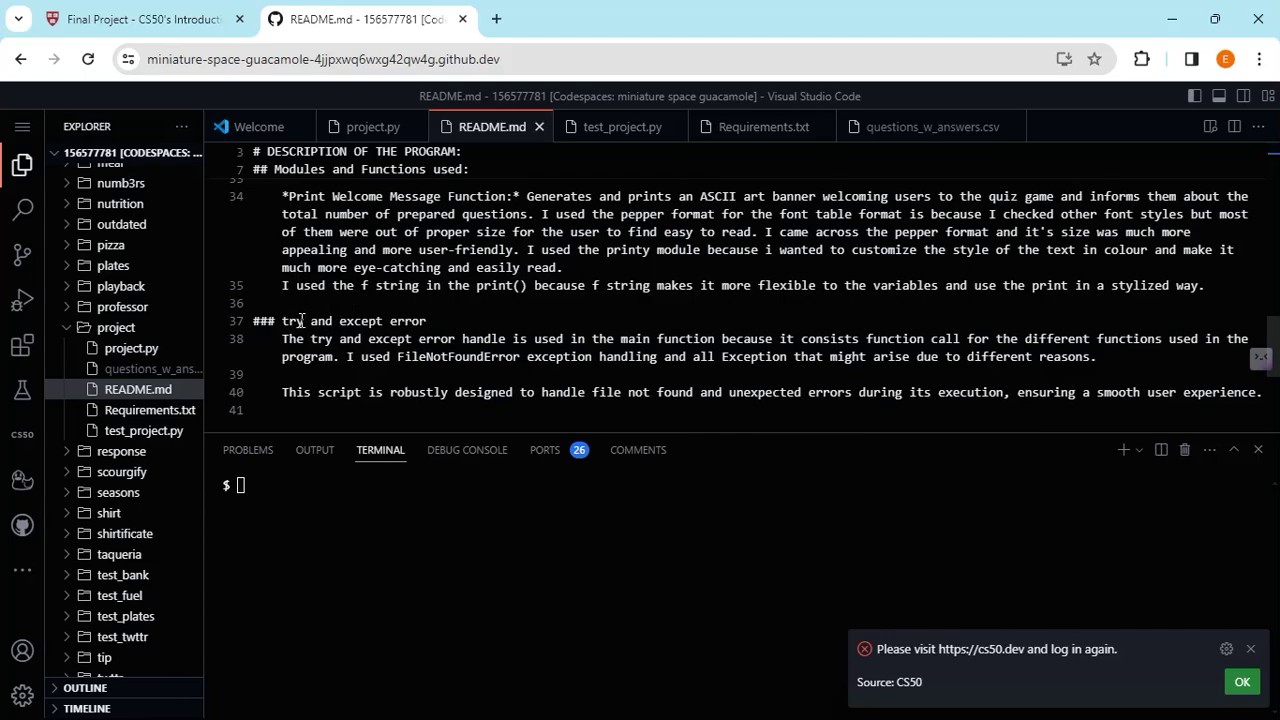
{"action": "scroll", "coordinate": [467, 308], "scroll_direction": "up", "scroll_amount": 15}
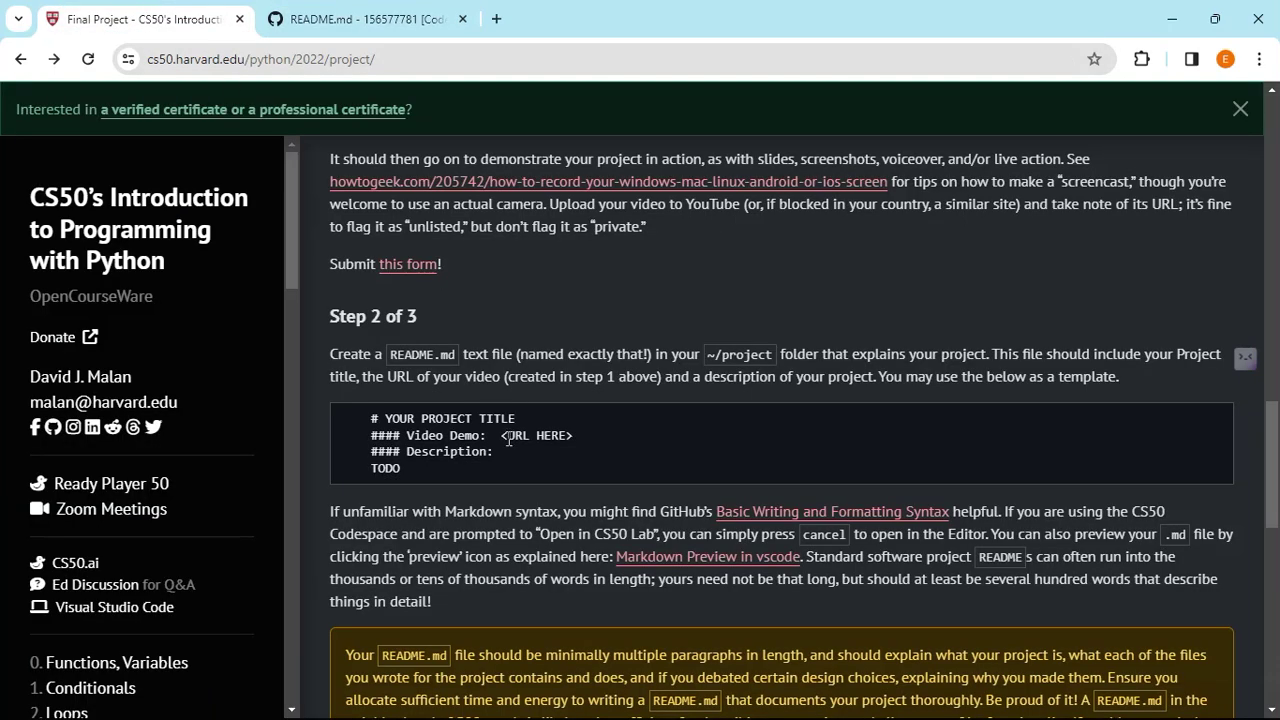
Return to README.md in the Codespace at its Educational Quiz Game title.
{"action": "left_click", "coordinate": [380, 18]}
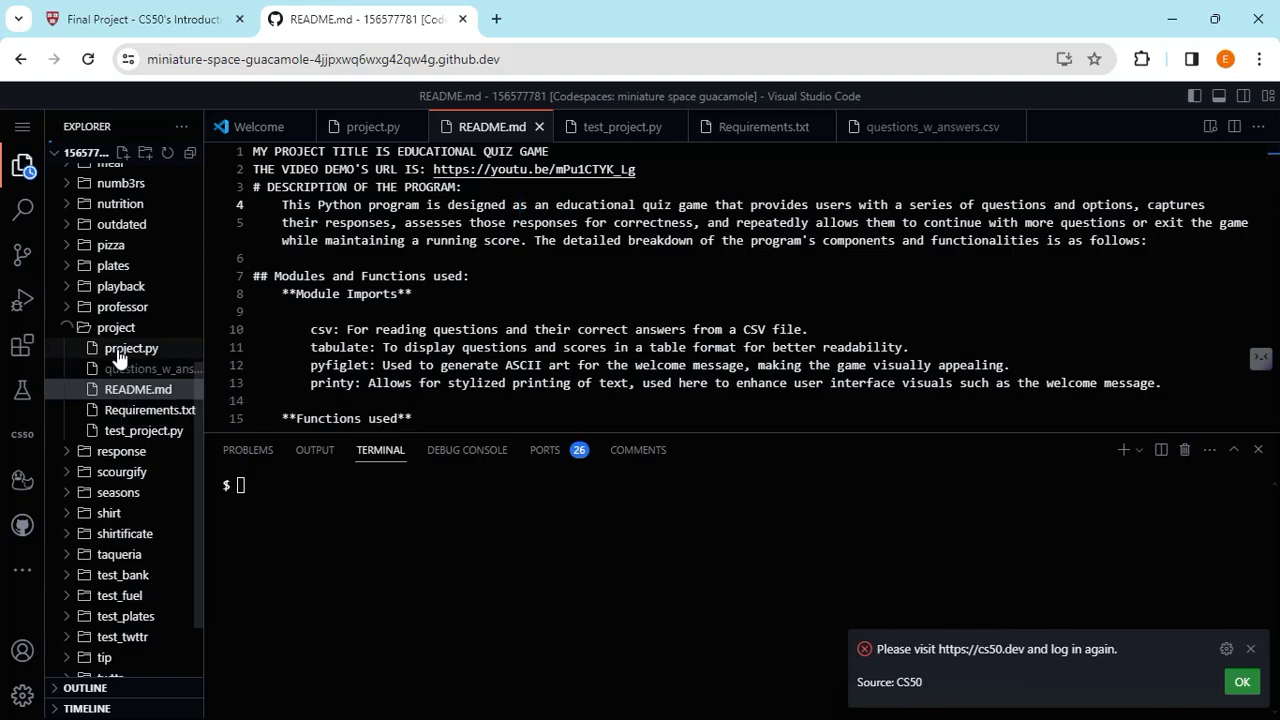